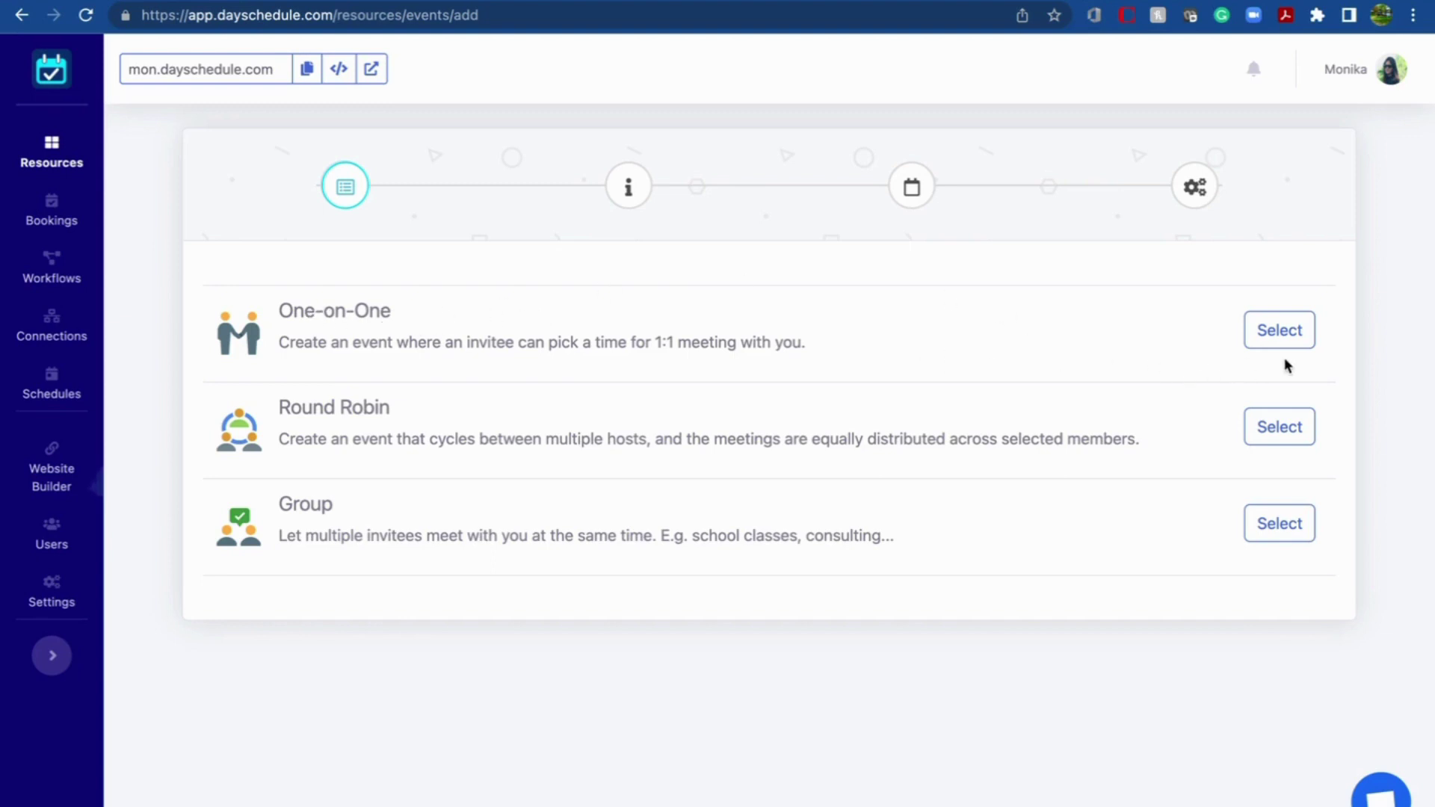
# Choose the One-on-One event type to open its empty details form.
pyautogui.click(1279, 330)
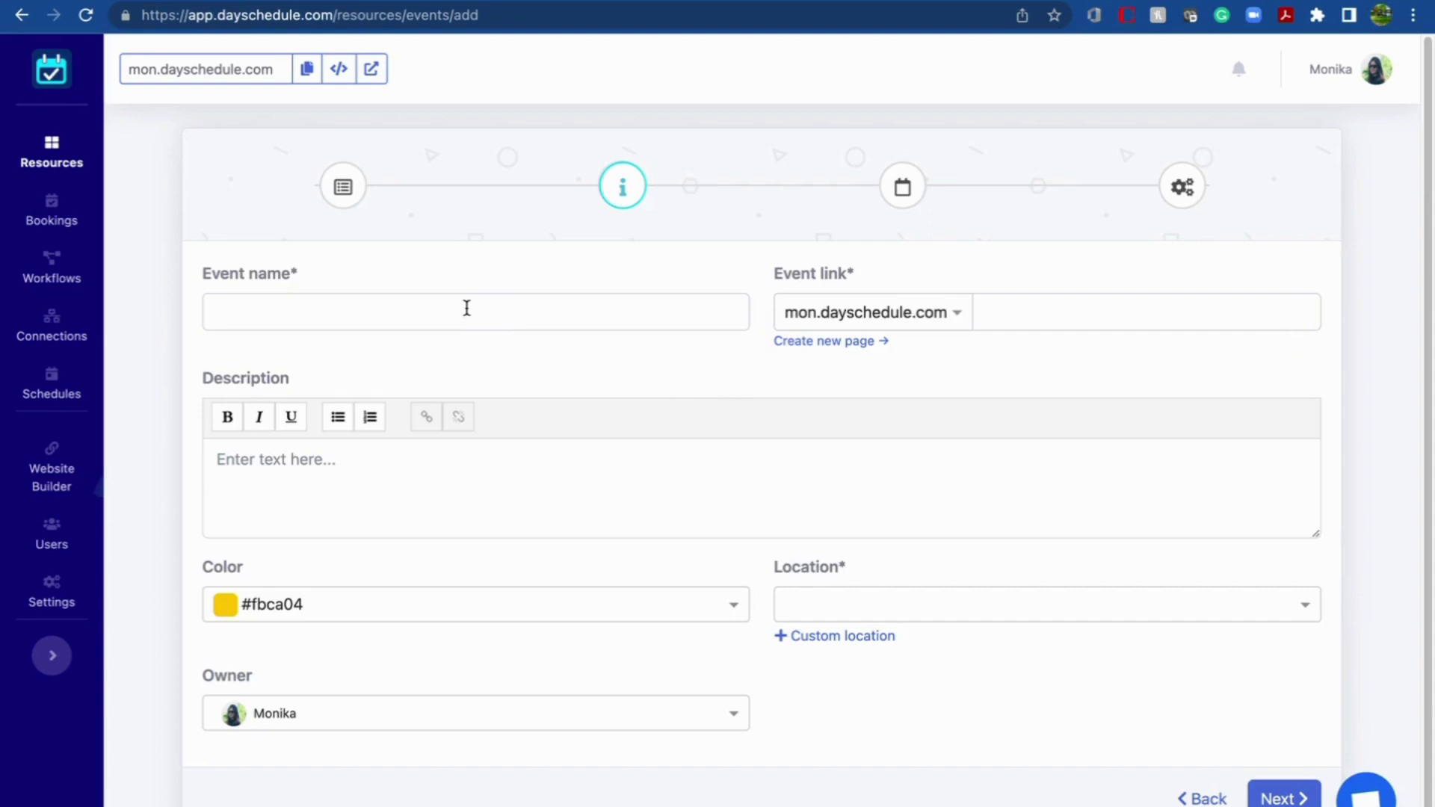
# Enter the name 'Meeting with Manger', fixing a stray letter, and add the description 'Book a slot with your manager.'.
pyautogui.click(466, 308)
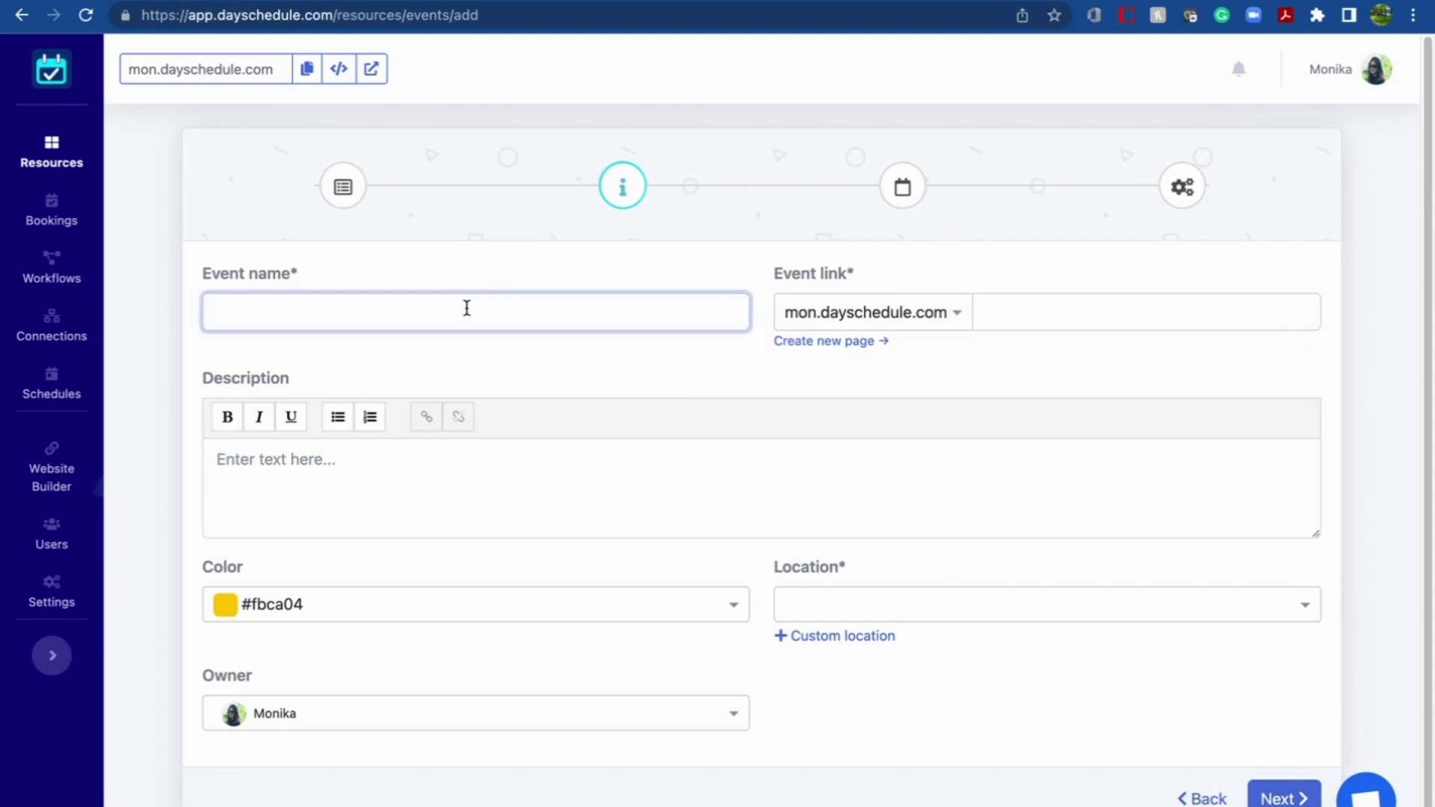
pyautogui.write('Meeti')
pyautogui.write('ng with ')
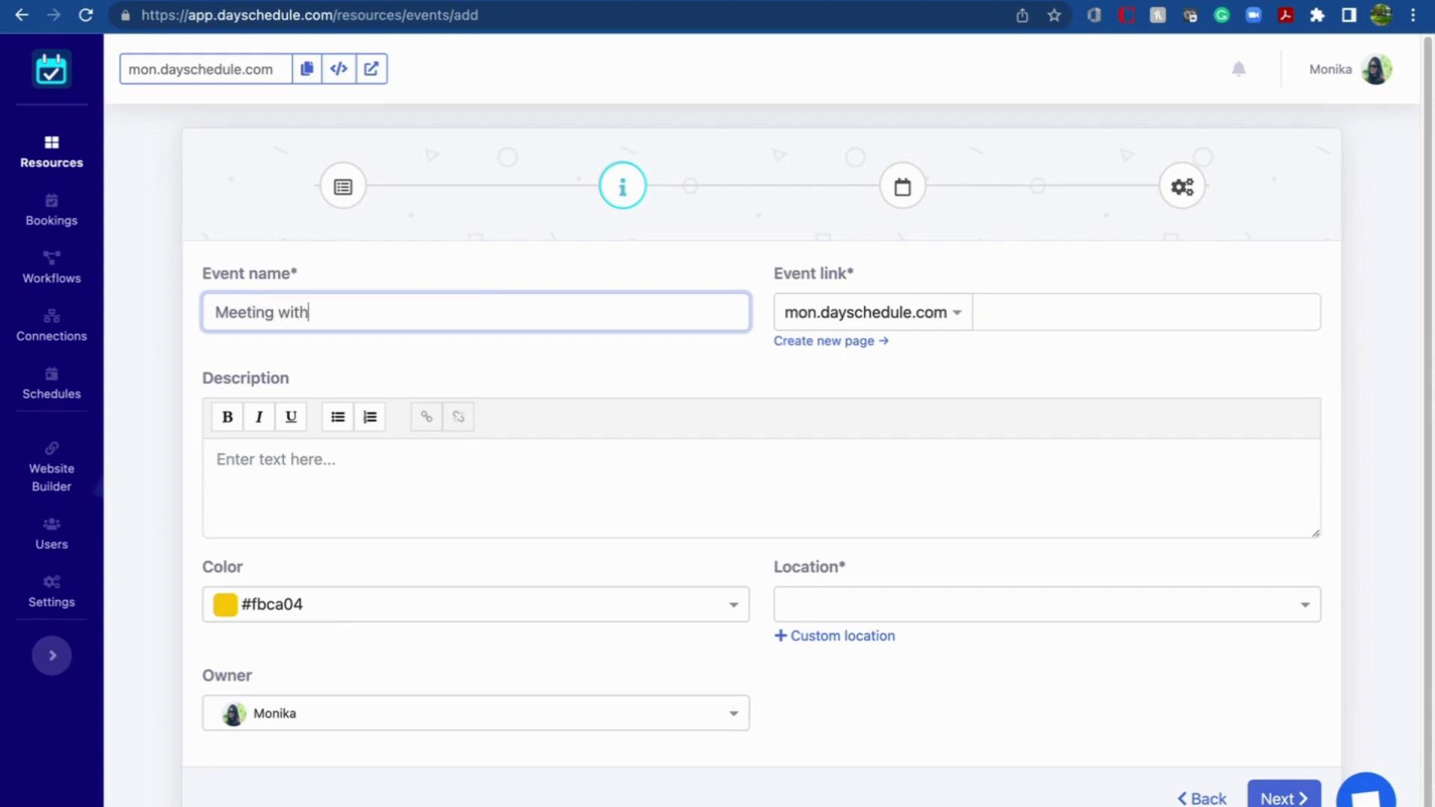
pyautogui.write('Mang')
pyautogui.write('etr')
pyautogui.press('BackSpace')
pyautogui.press('BackSpace')
pyautogui.write('r')
pyautogui.click(334, 462)
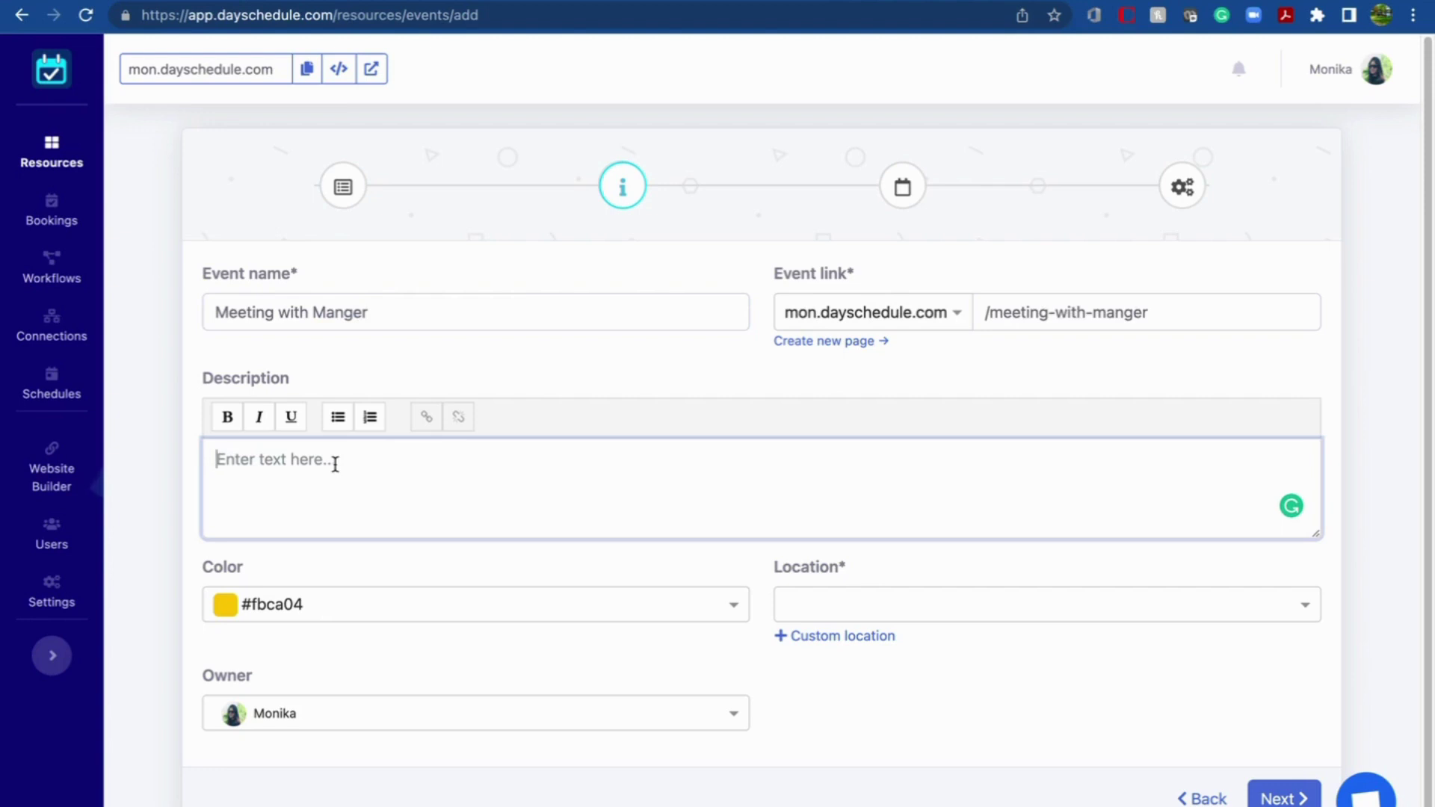
pyautogui.write('Book')
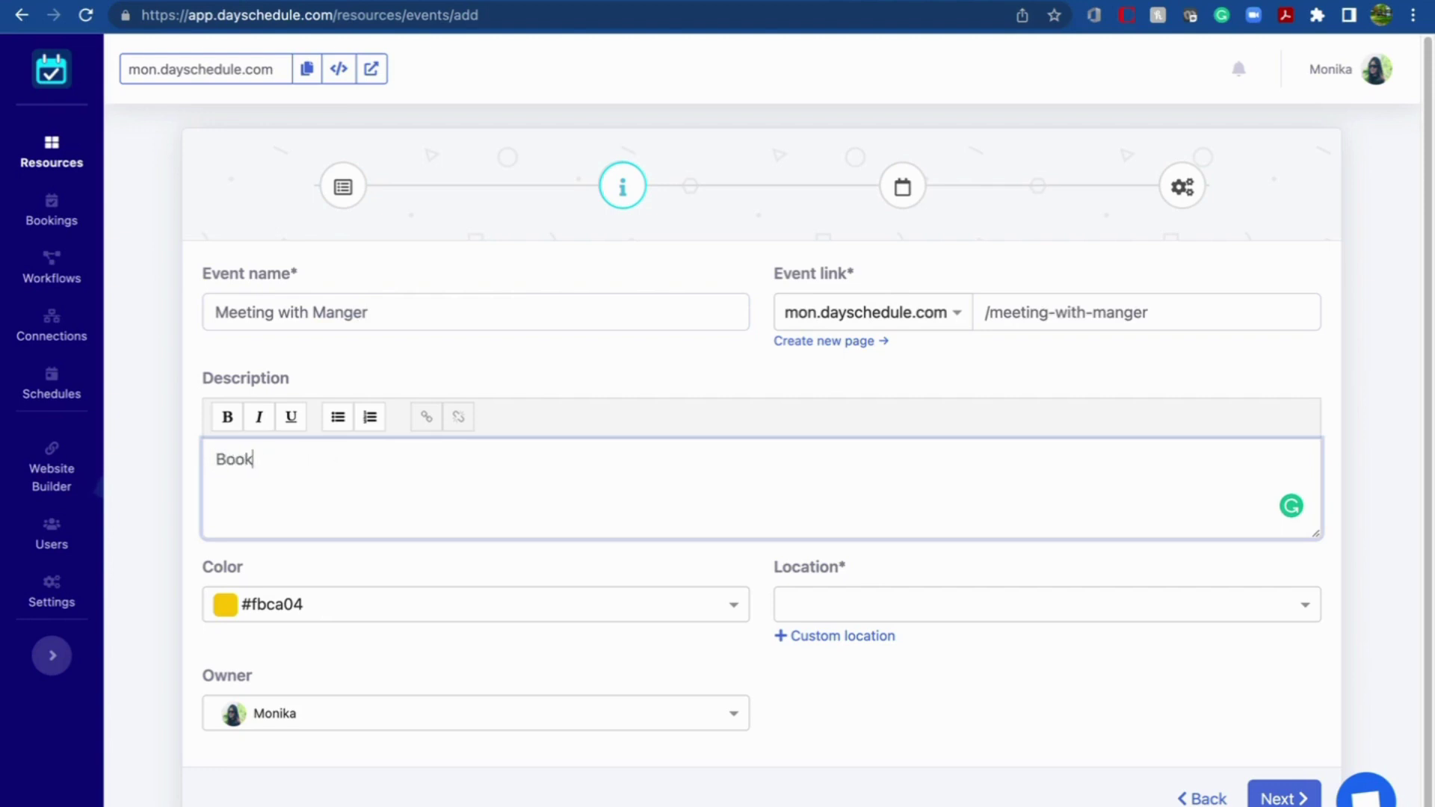
pyautogui.write(' a slo')
pyautogui.write('t with y')
pyautogui.write('our ma')
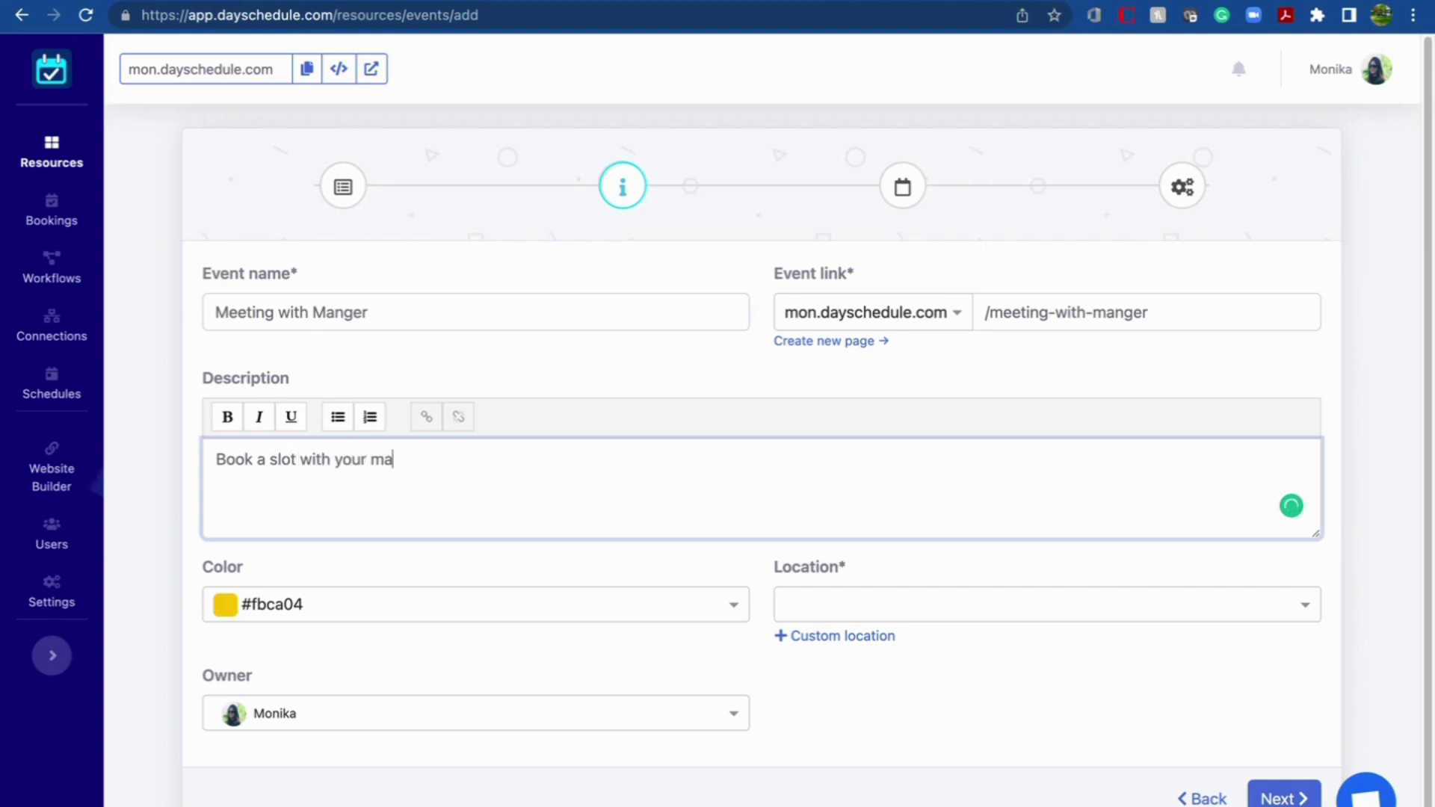
pyautogui.write('nager.')
pyautogui.scroll(-1, 490, 570)
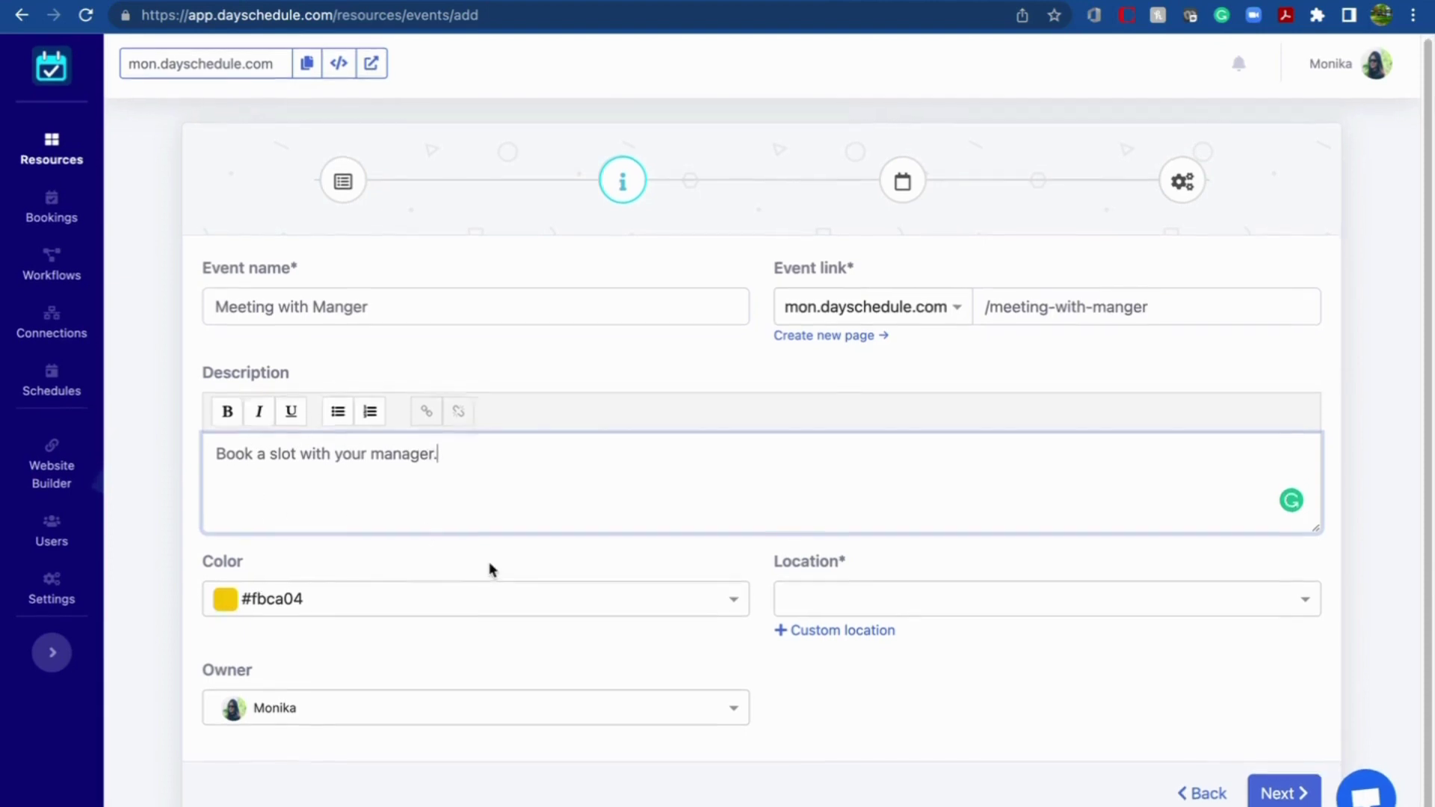
# Set the event colour to teal #006b75 and try, then discard, a custom physical-address location.
pyautogui.click(733, 602)
pyautogui.click(447, 647)
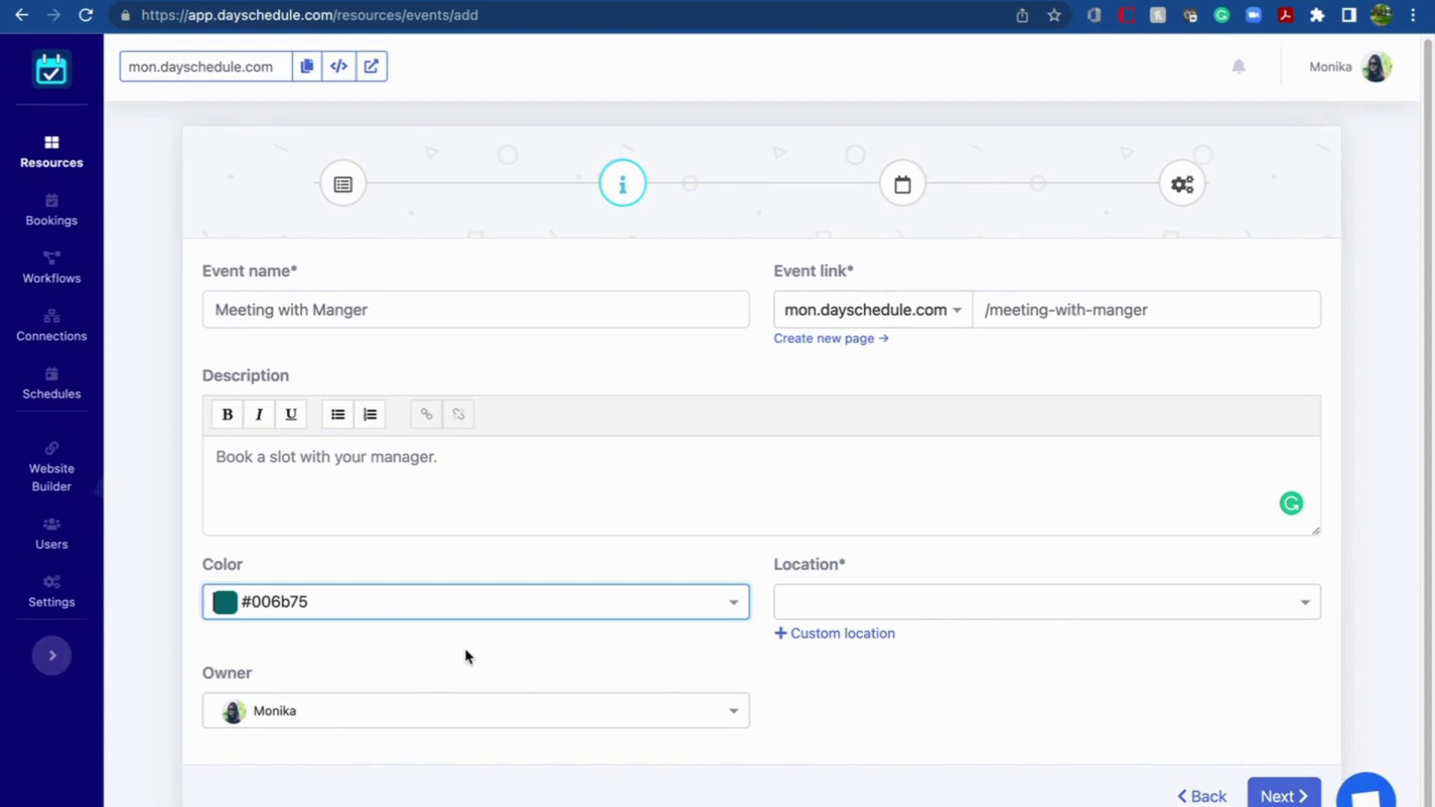
pyautogui.click(1303, 616)
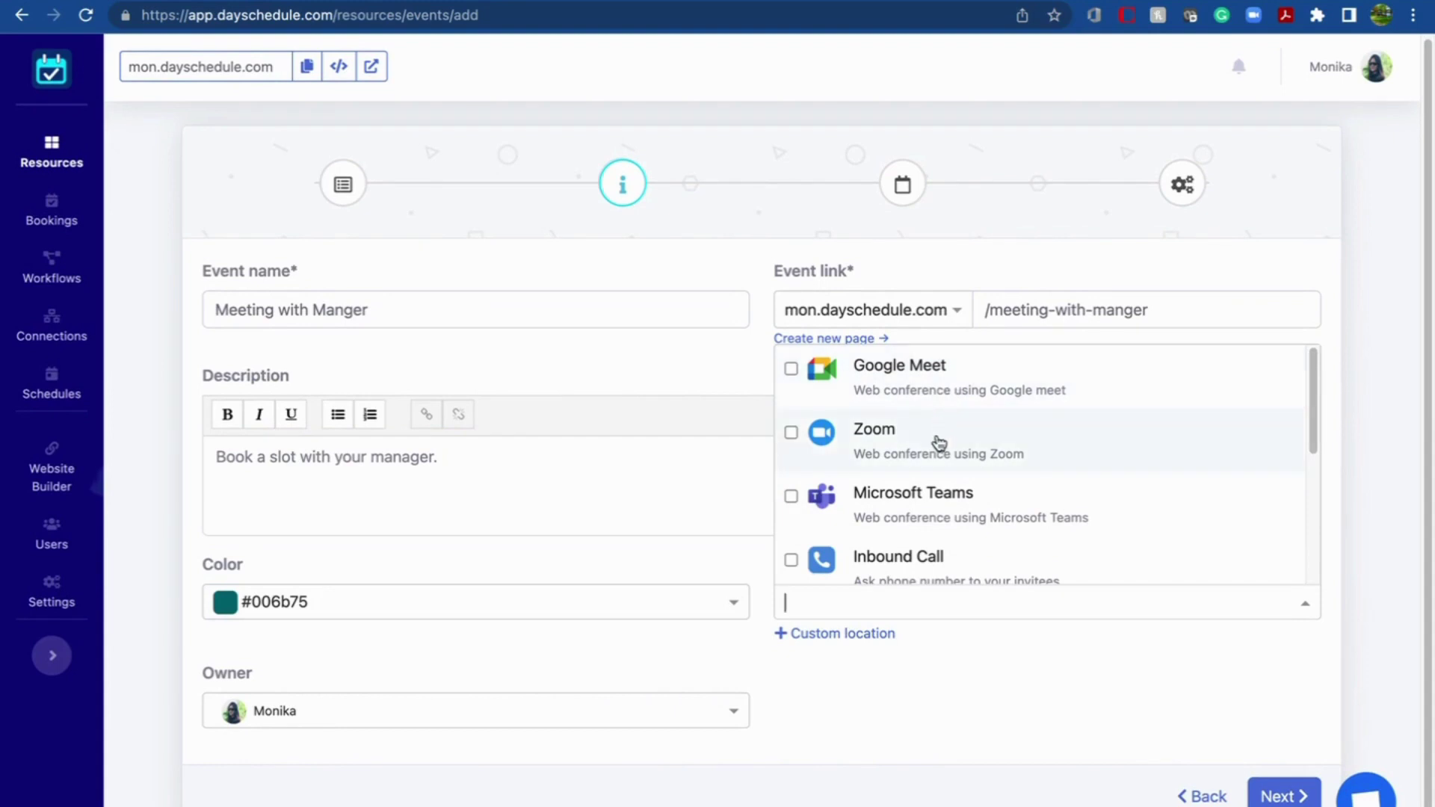
pyautogui.scroll(-1, 931, 533)
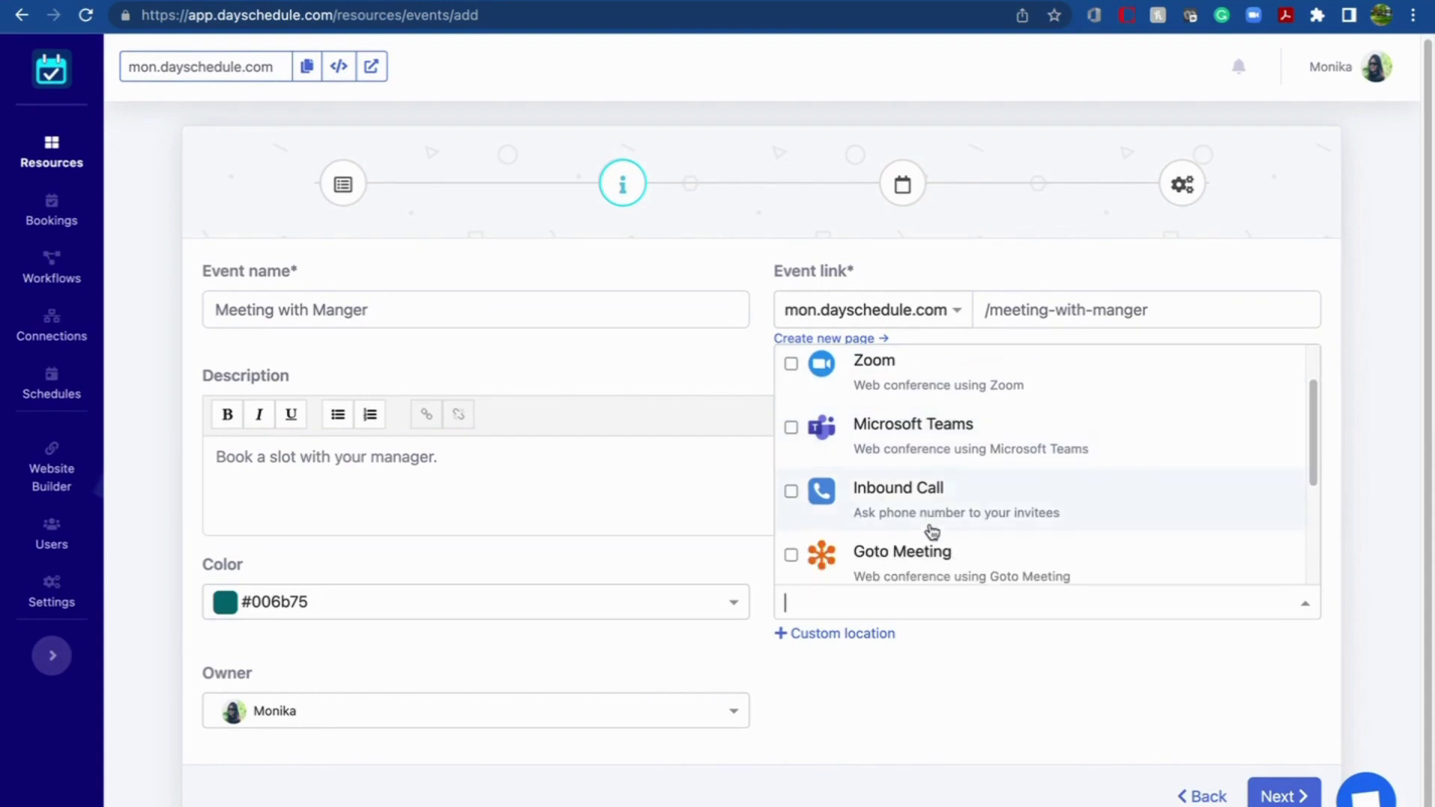
pyautogui.click(859, 637)
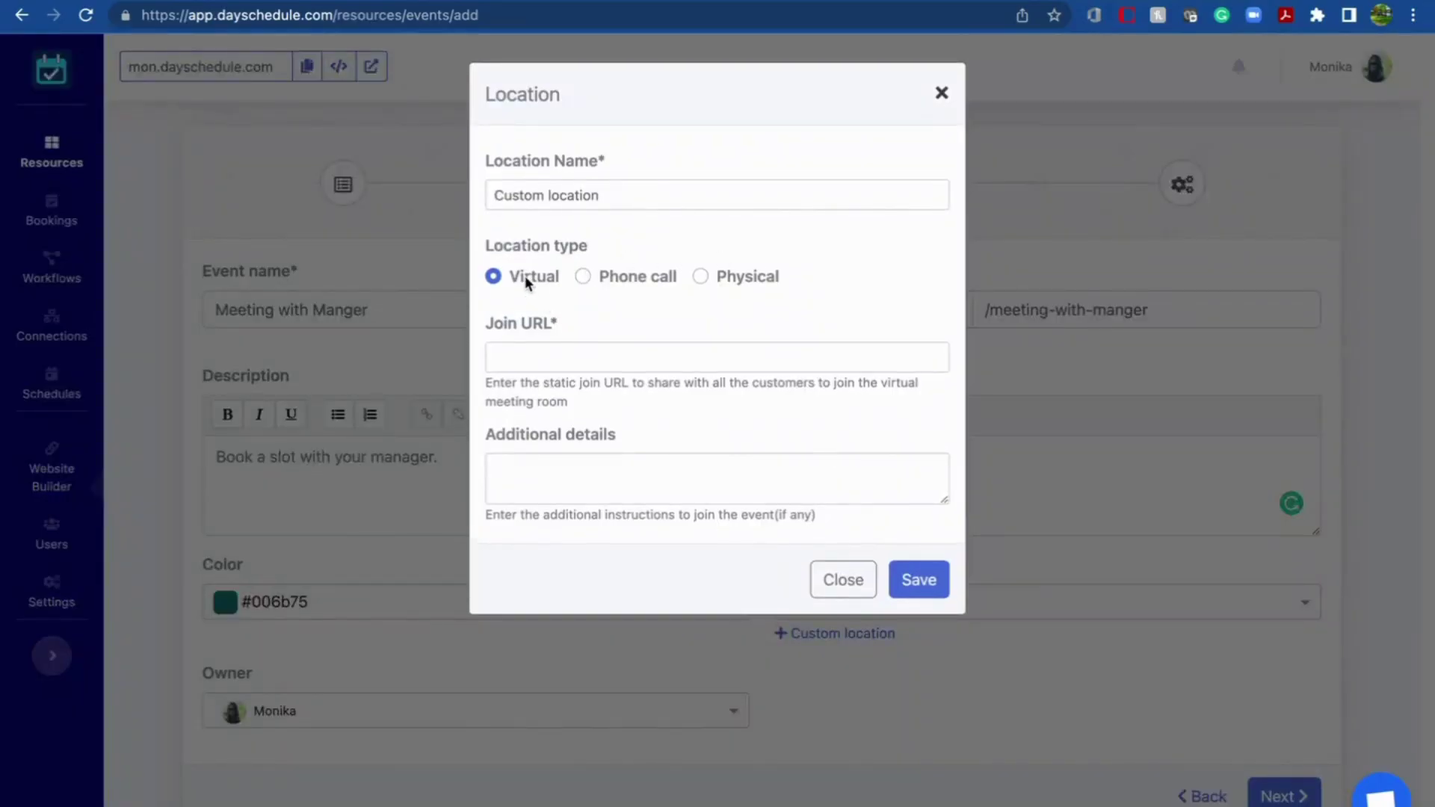
pyautogui.click(701, 276)
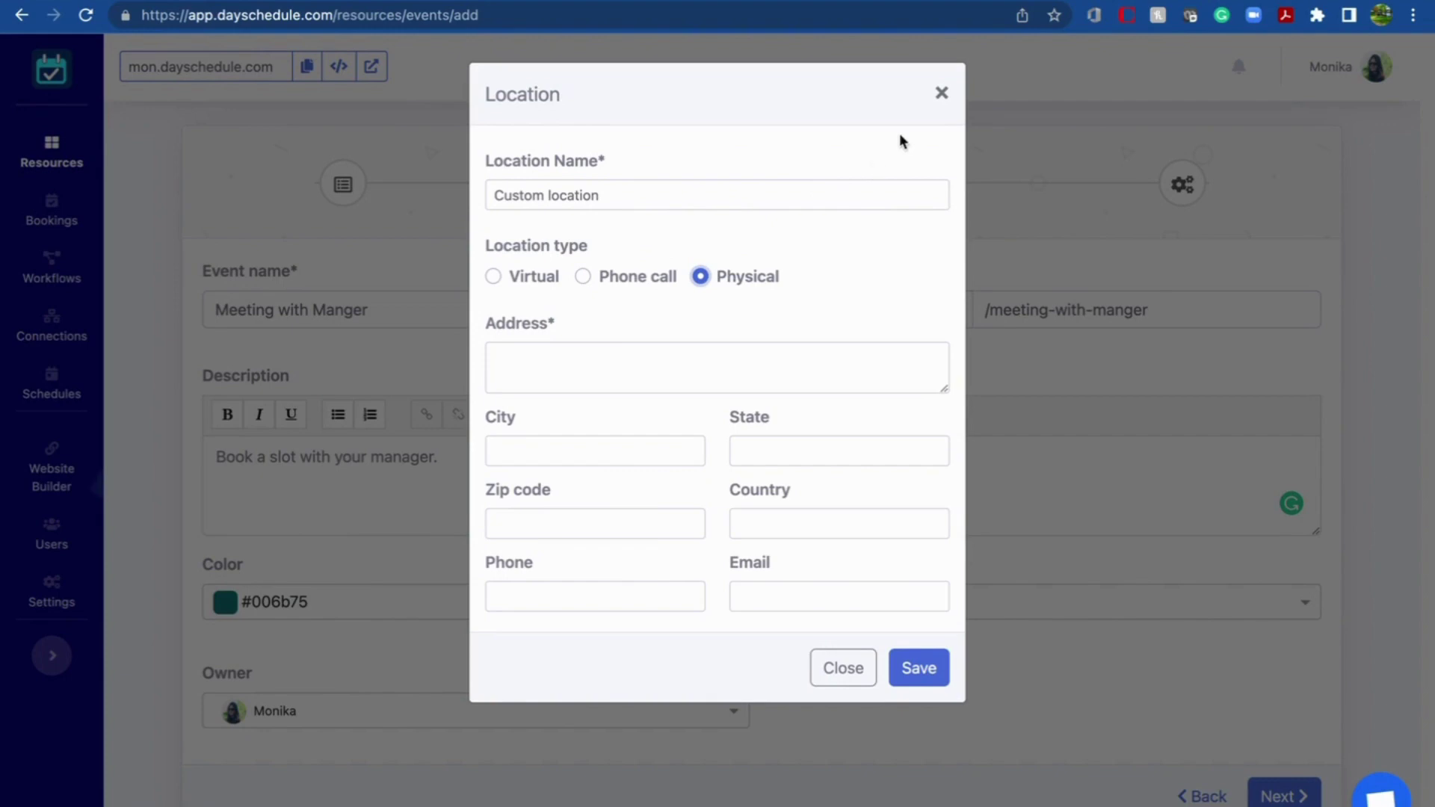
pyautogui.click(943, 94)
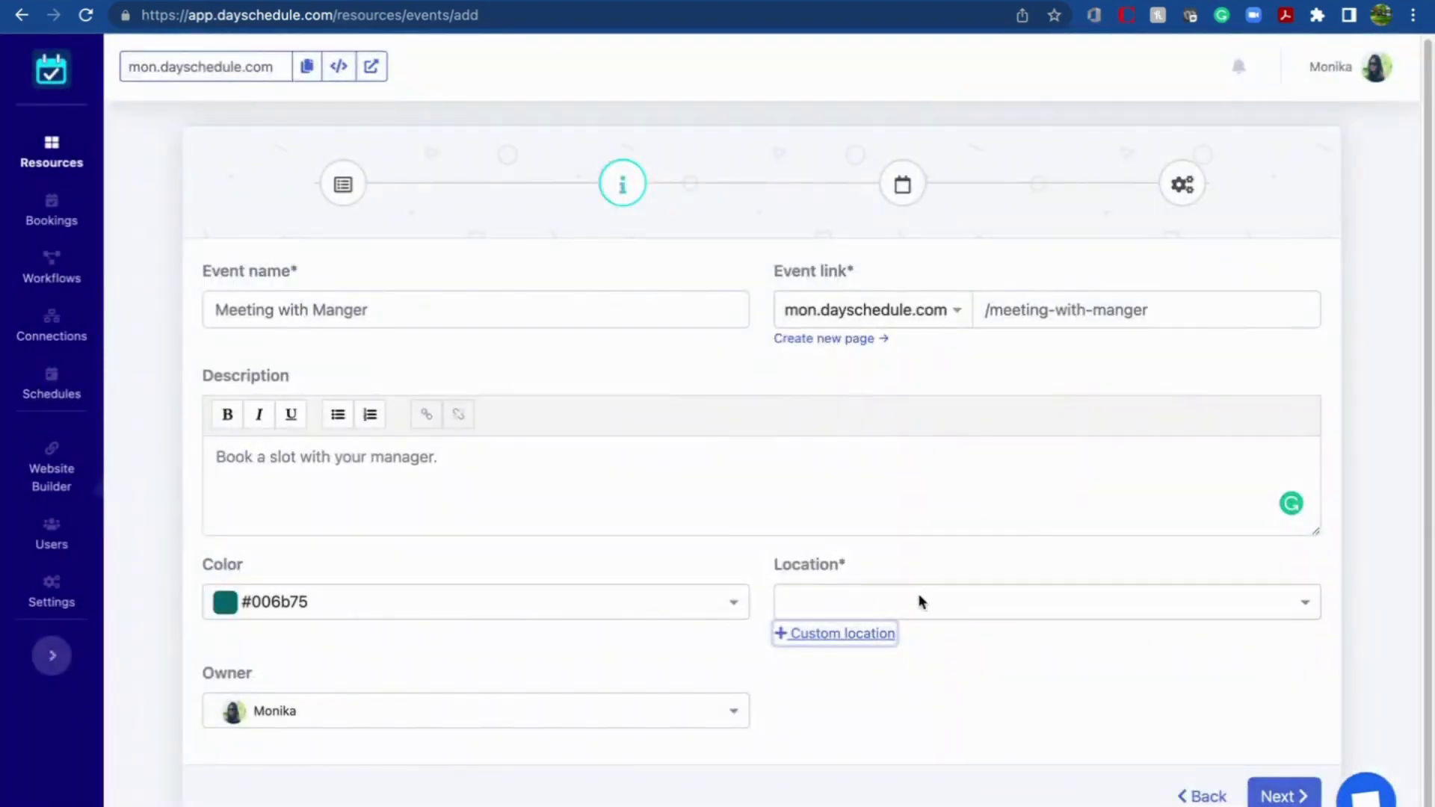
# Make Google Meet the meeting location and keep Monika as the owner.
pyautogui.click(1253, 607)
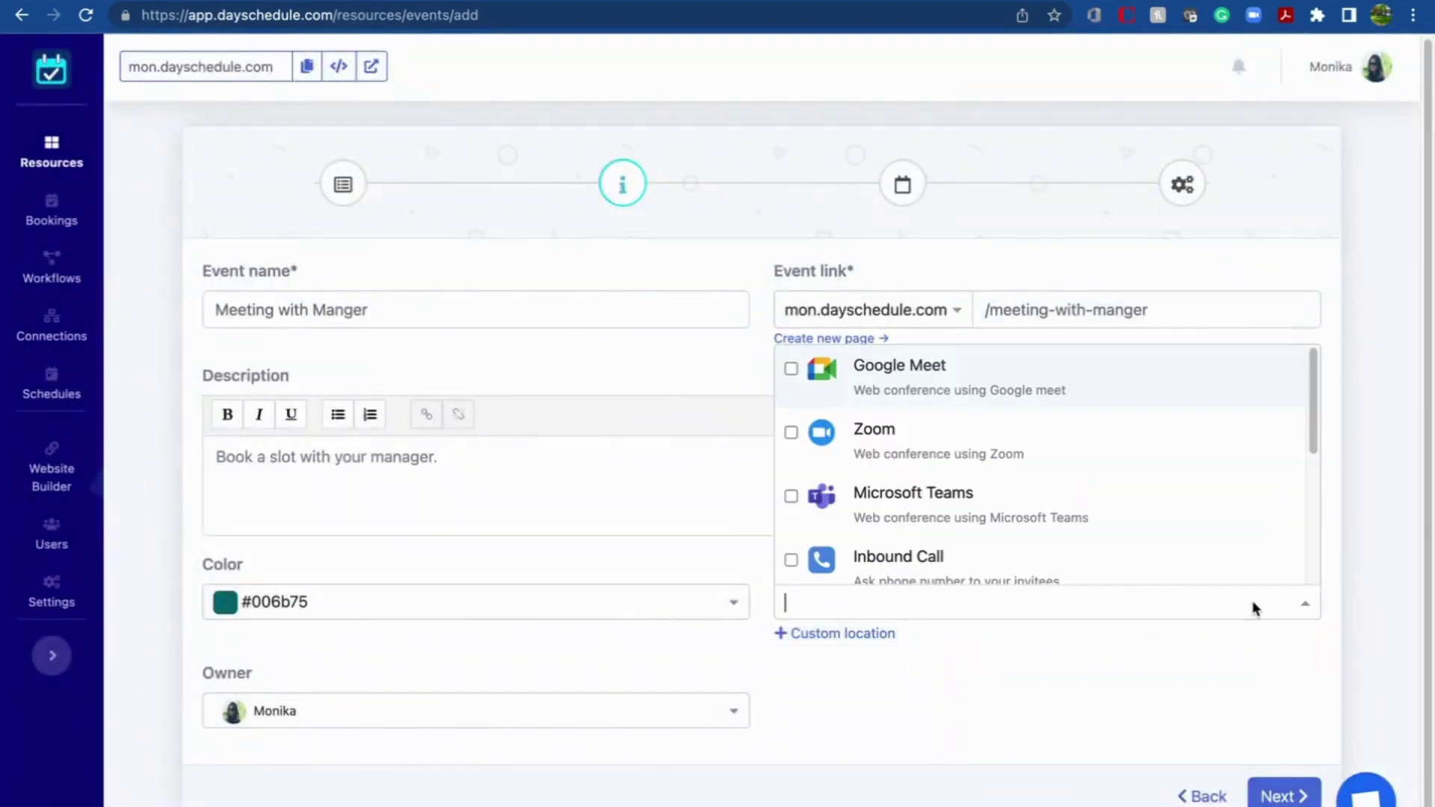
pyautogui.click(987, 392)
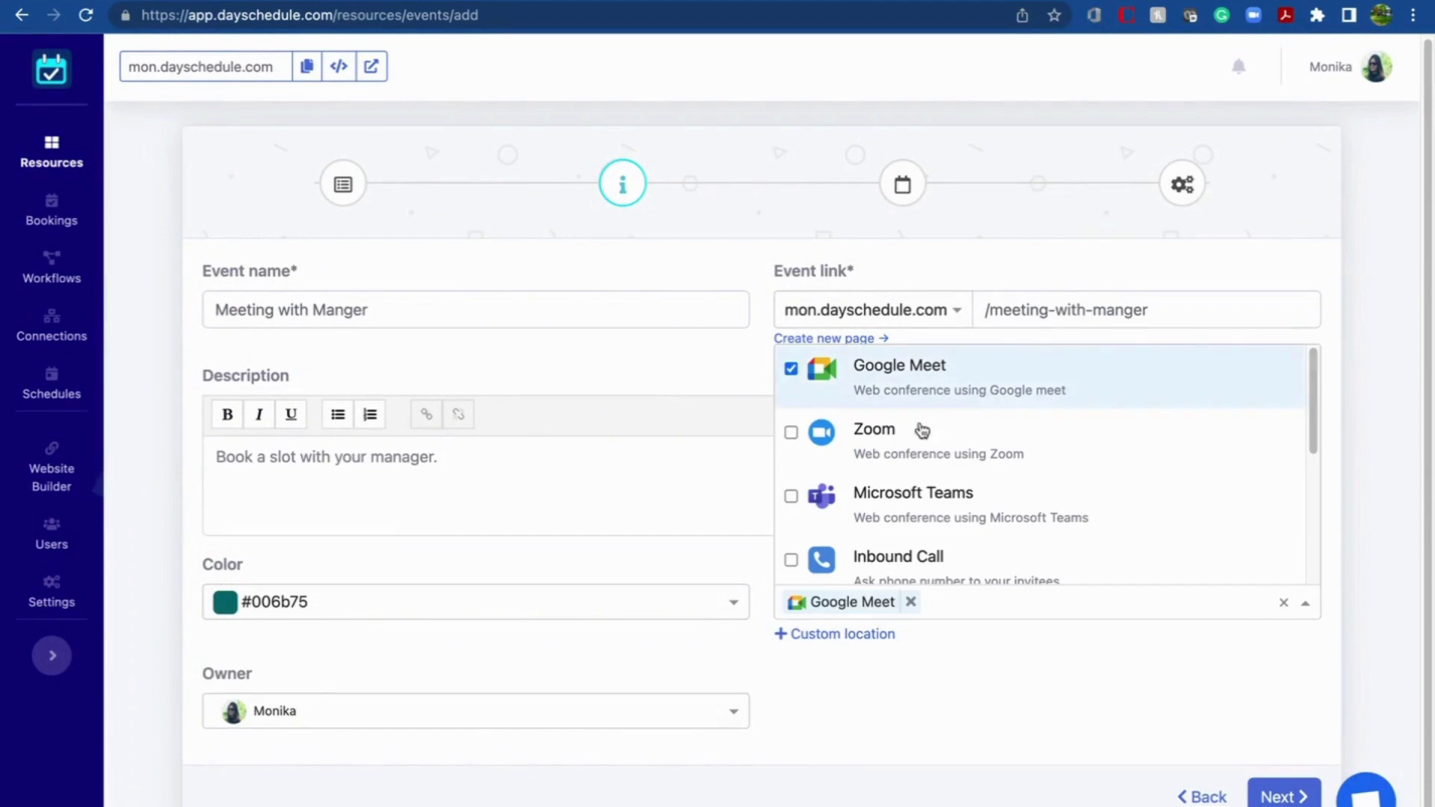
pyautogui.click(860, 709)
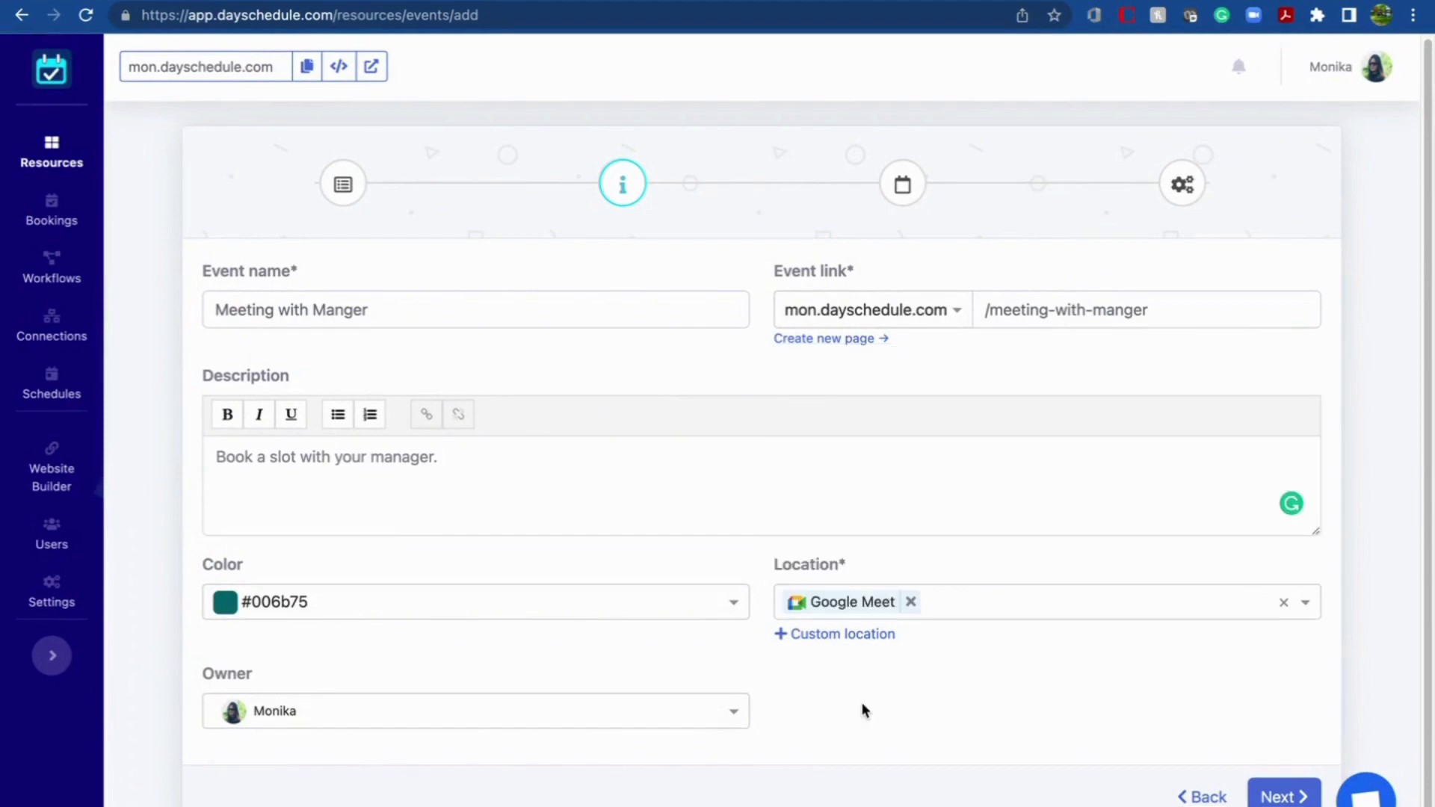
pyautogui.click(733, 716)
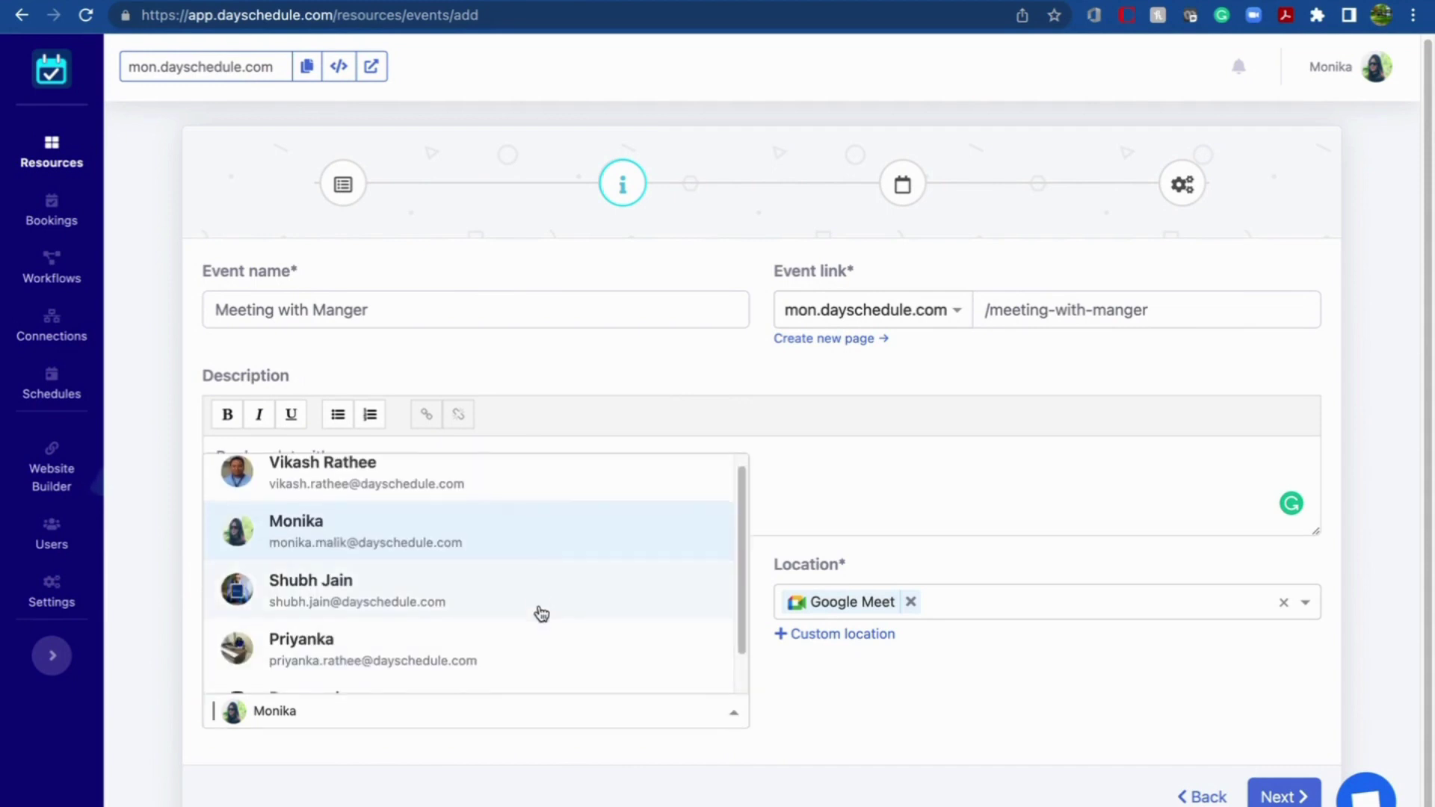
pyautogui.scroll(-2, 540, 617)
pyautogui.scroll(2, 540, 614)
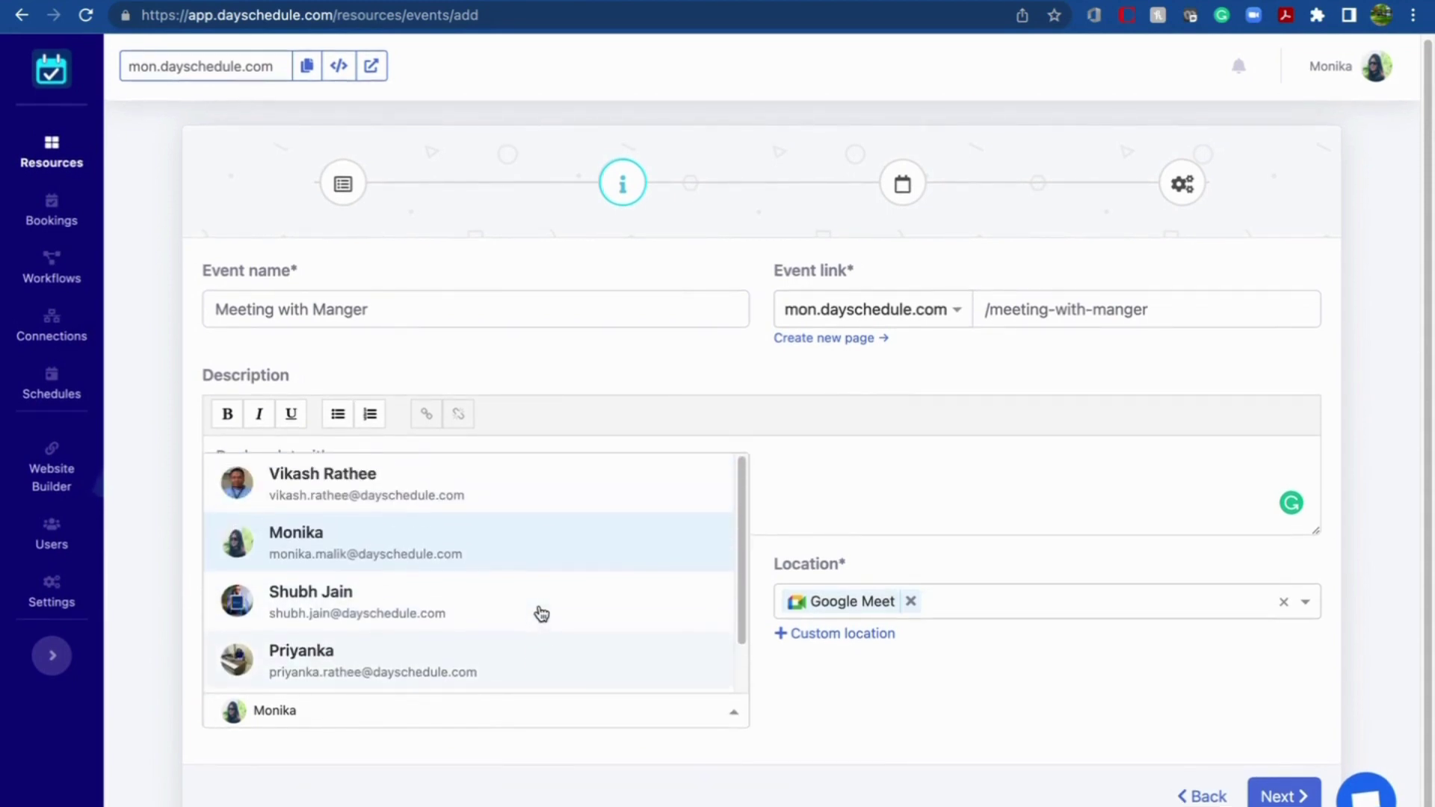
pyautogui.click(840, 736)
# Choose the 45 min duration and a date range from 18/08/2022 to 24/08/2022.
pyautogui.click(1276, 792)
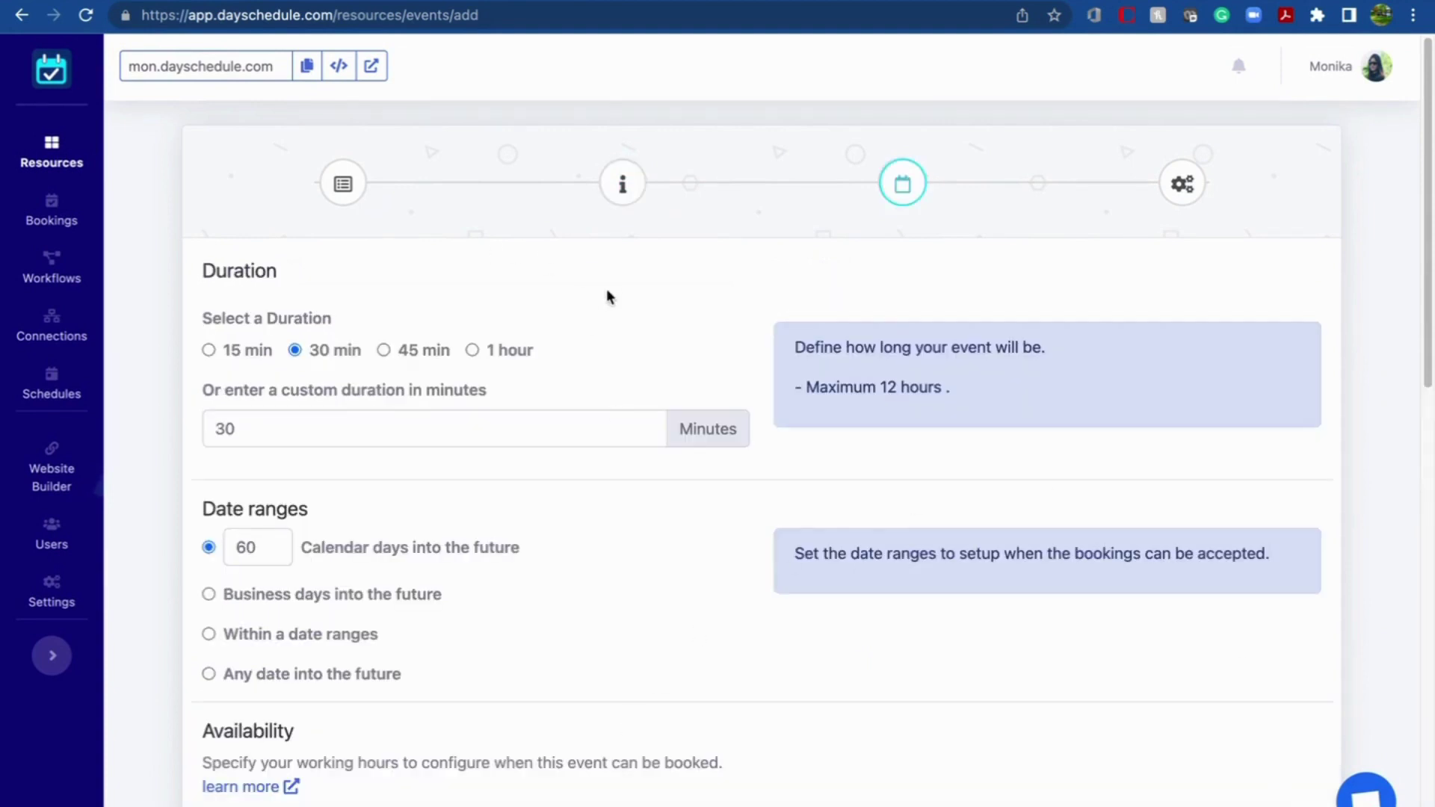
pyautogui.scroll(-1, 613, 302)
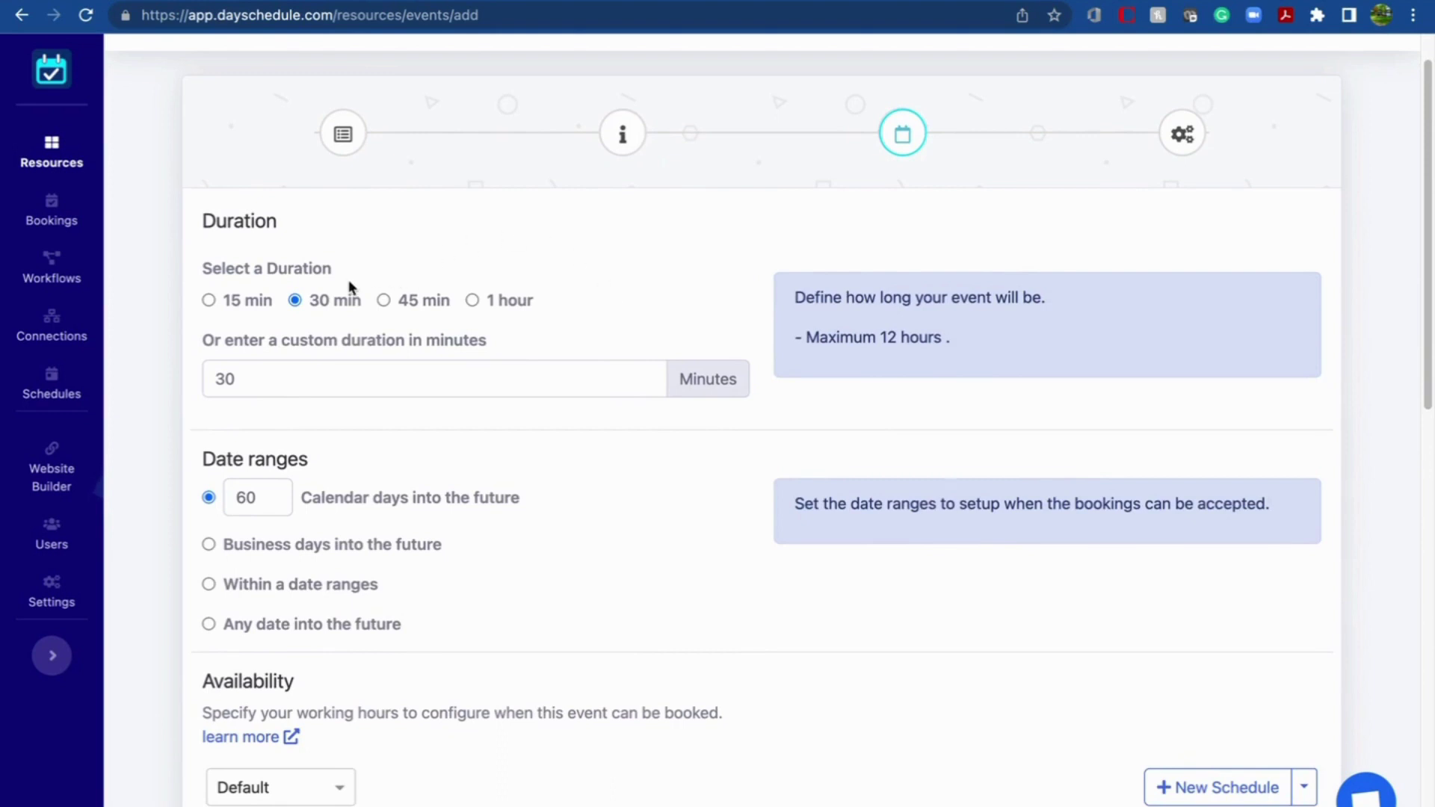
pyautogui.click(385, 301)
pyautogui.scroll(-3, 581, 527)
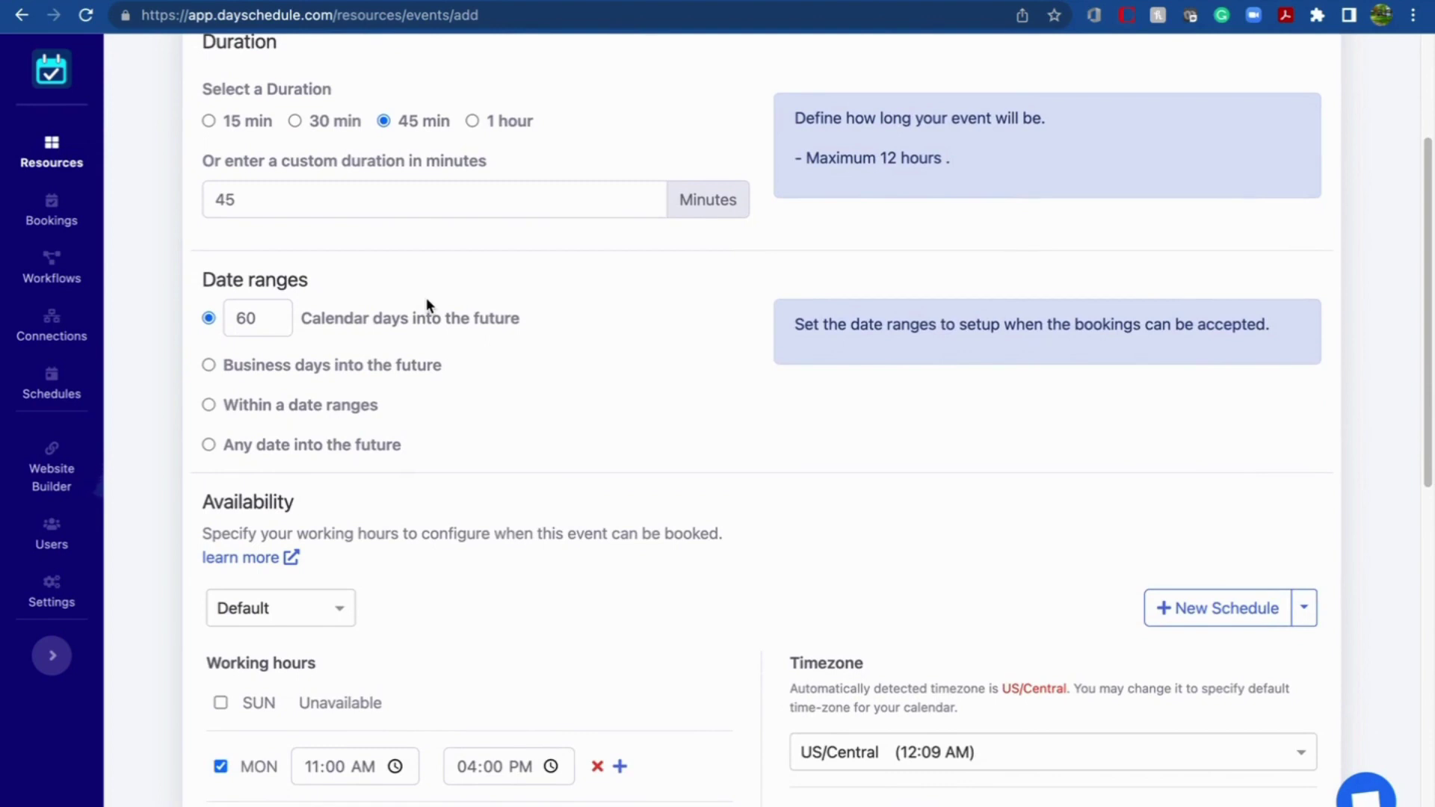
pyautogui.click(209, 405)
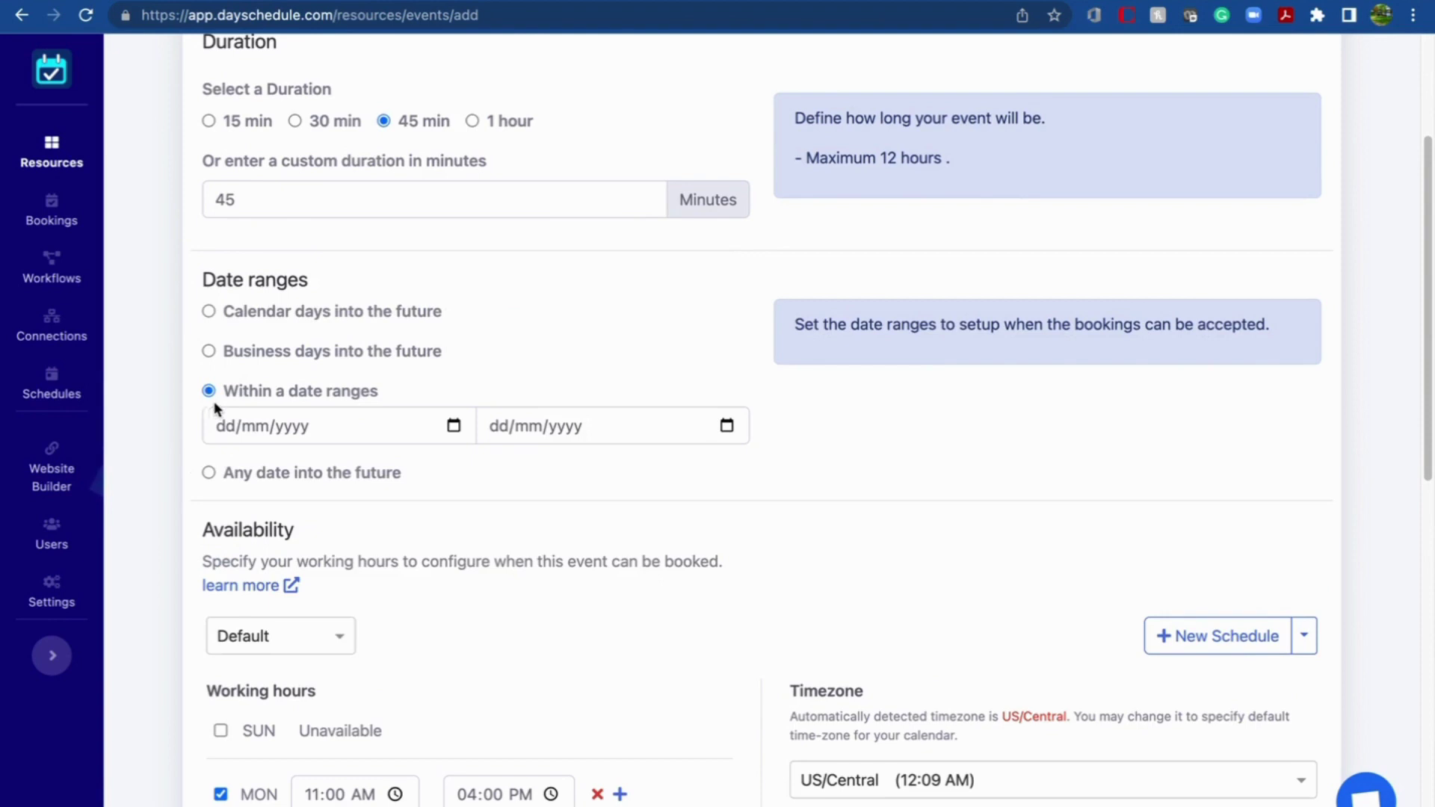
pyautogui.click(455, 427)
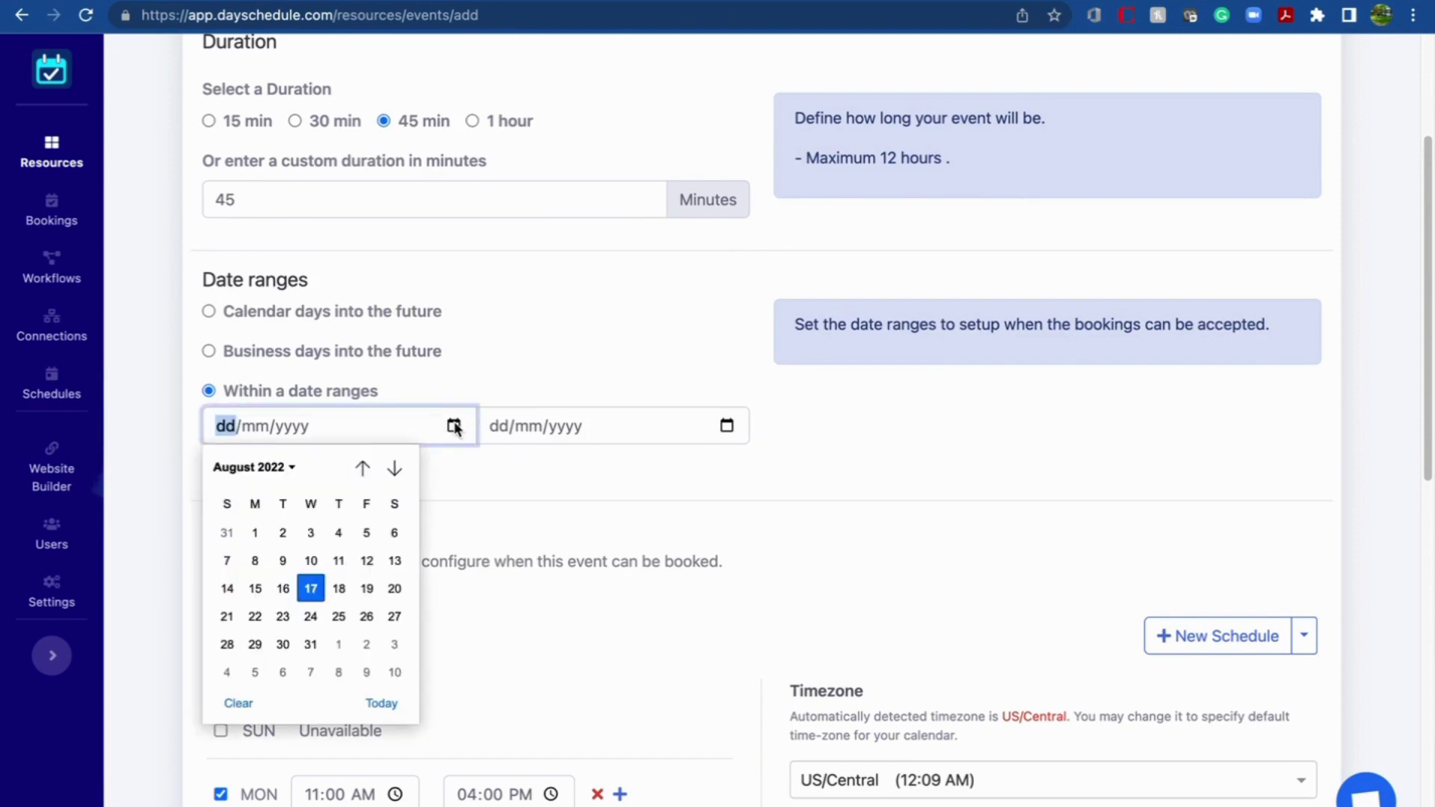
pyautogui.click(339, 588)
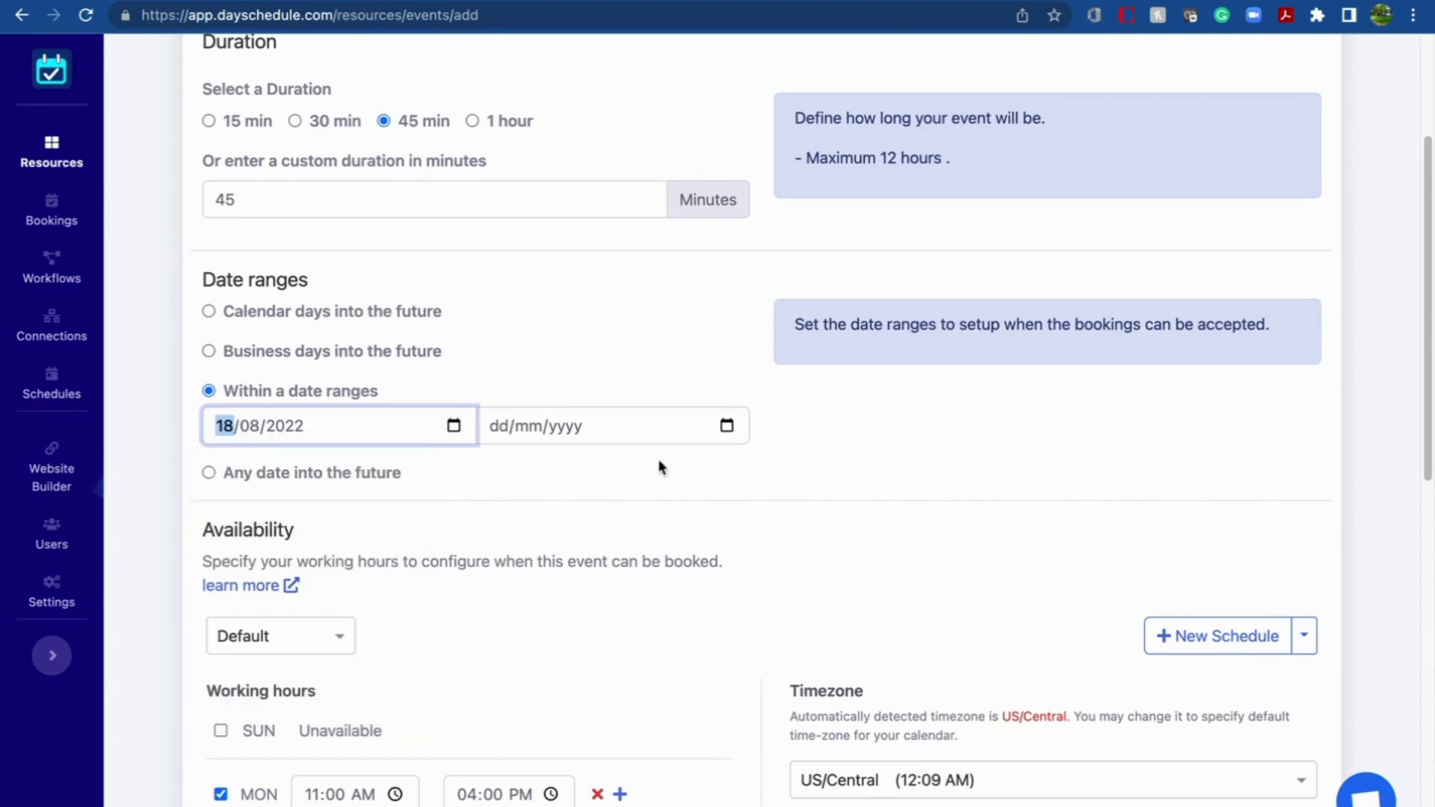
pyautogui.click(726, 427)
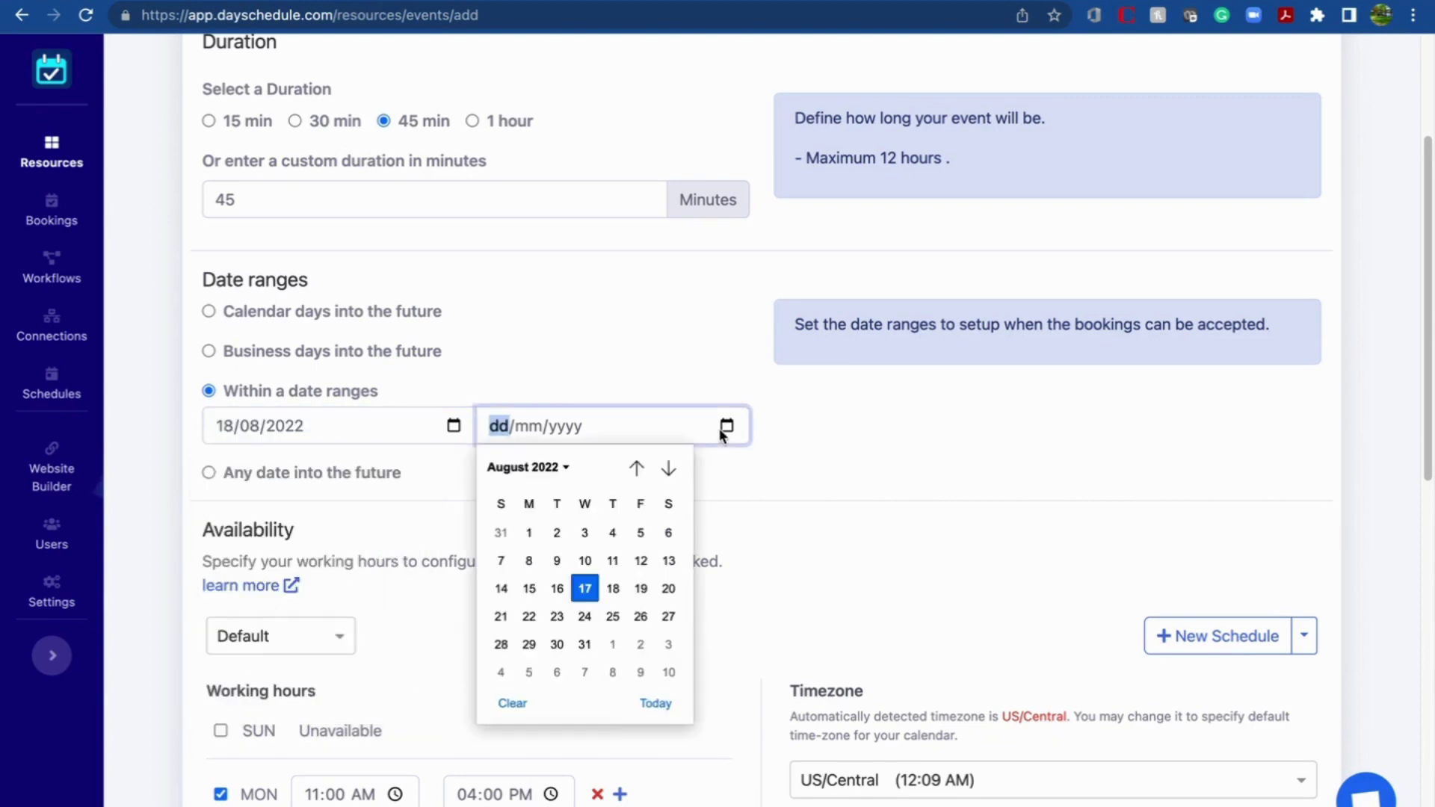
pyautogui.click(581, 616)
pyautogui.click(708, 496)
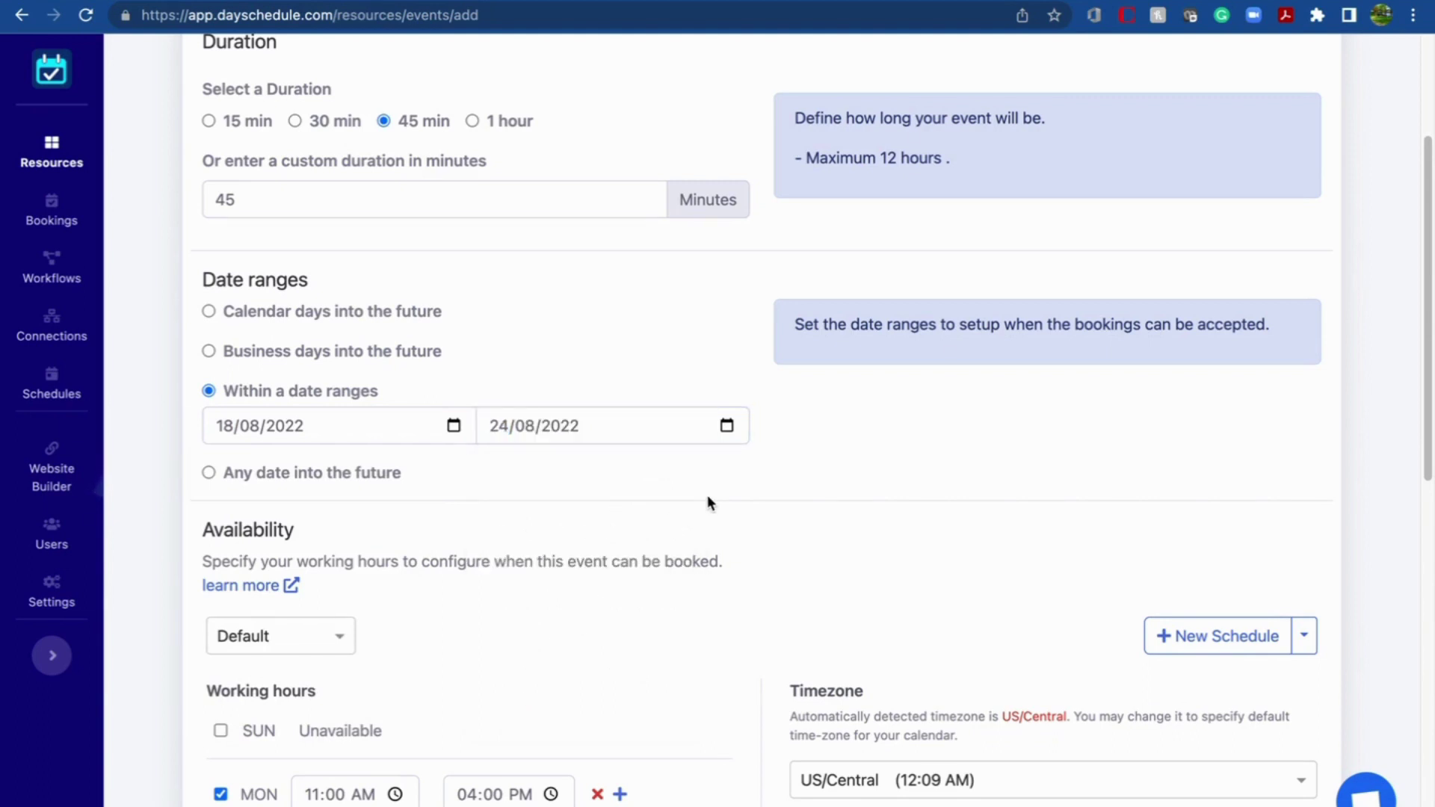
pyautogui.scroll(-1, 707, 503)
pyautogui.scroll(-1, 708, 502)
pyautogui.scroll(-1, 708, 503)
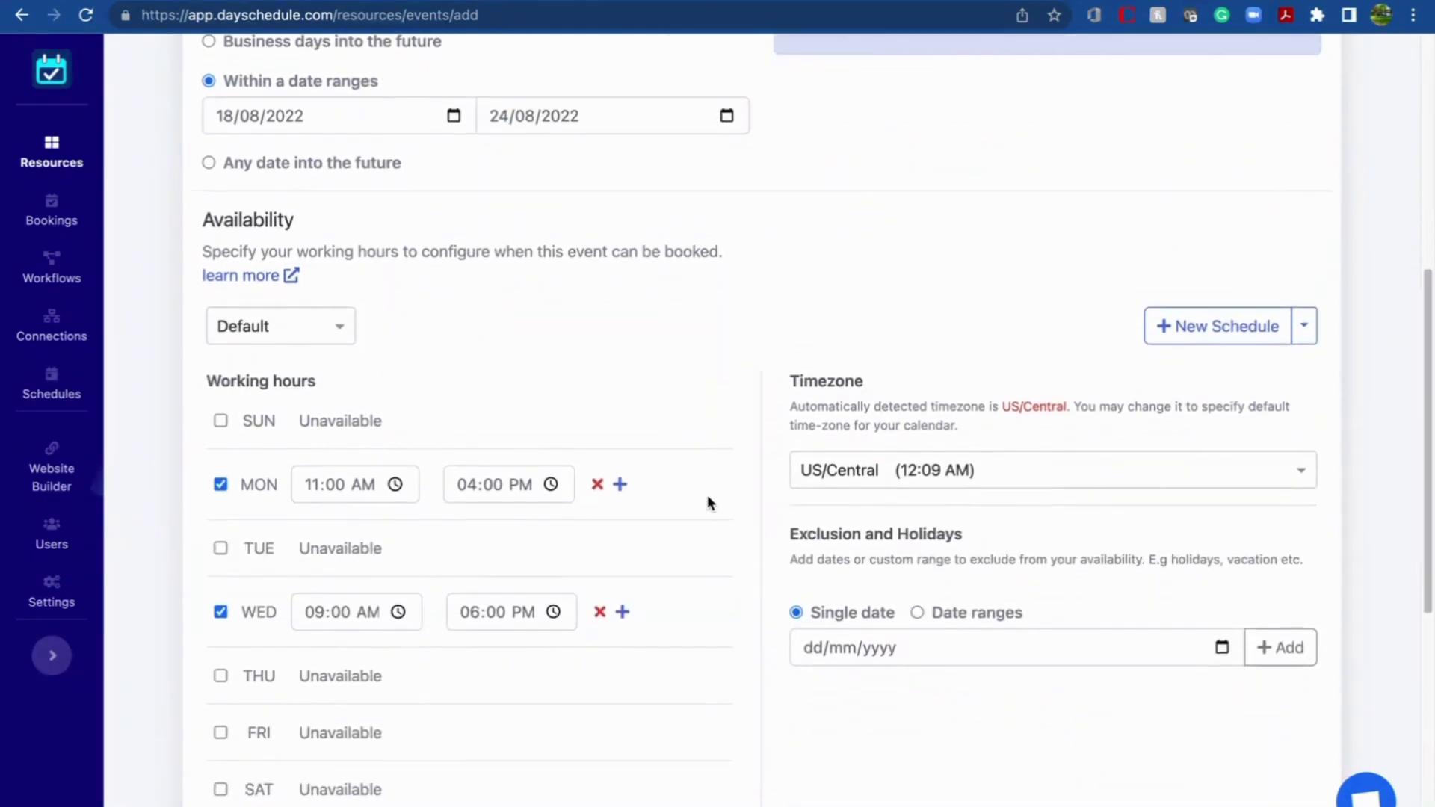
pyautogui.scroll(-1, 717, 448)
pyautogui.scroll(-1, 698, 546)
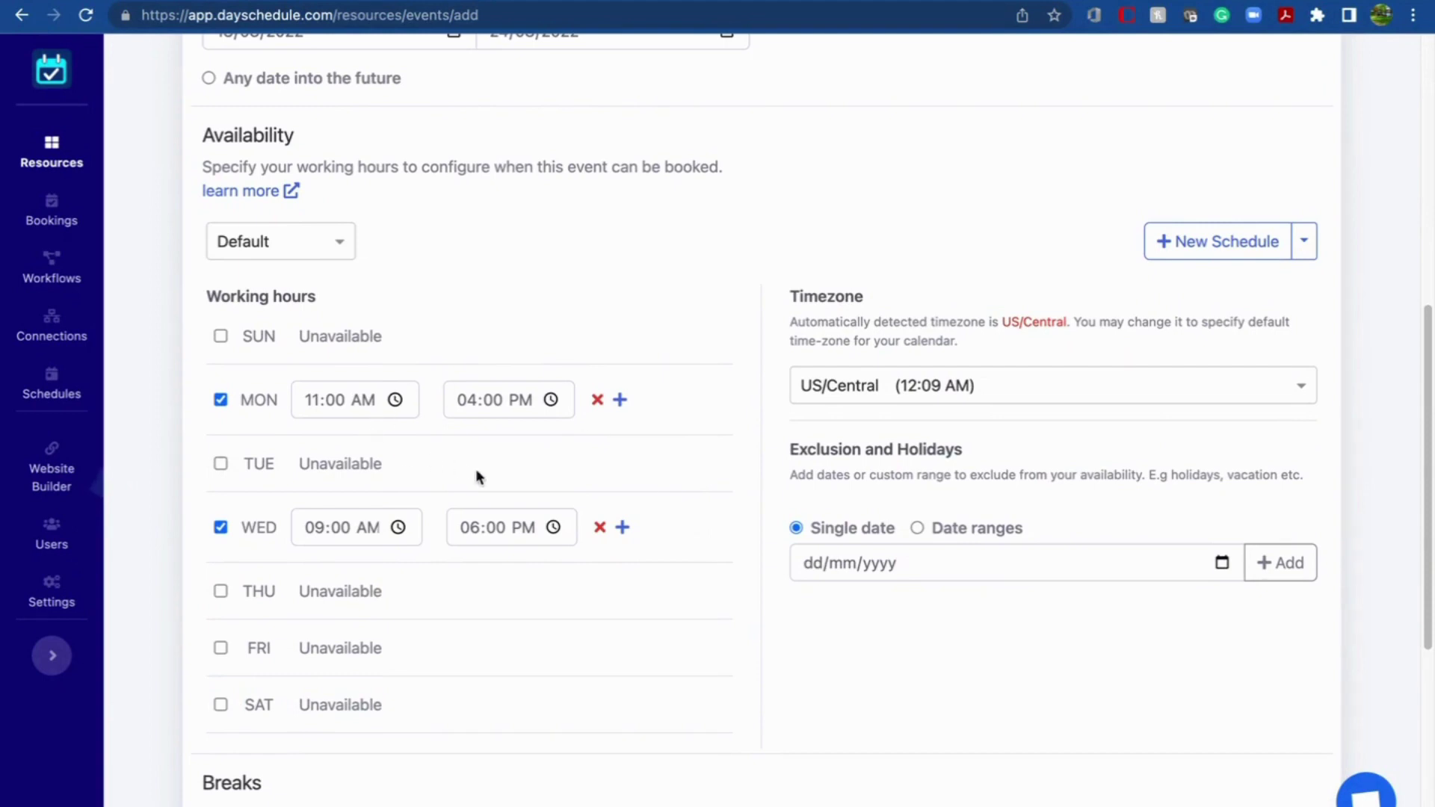
# Enable only Tuesday, turning off Monday and Wednesday, with a 06:00 PM end time.
pyautogui.click(221, 464)
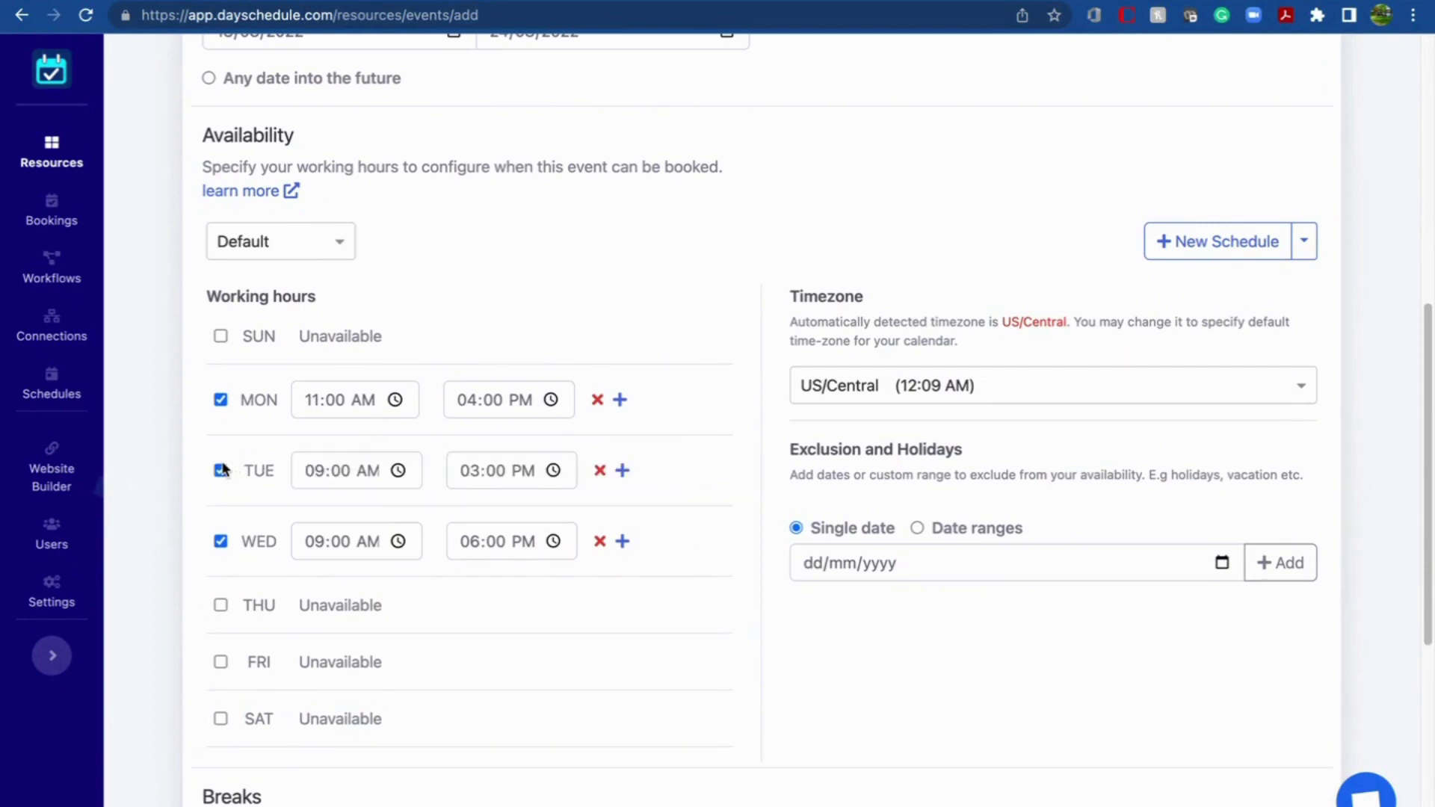
pyautogui.click(221, 399)
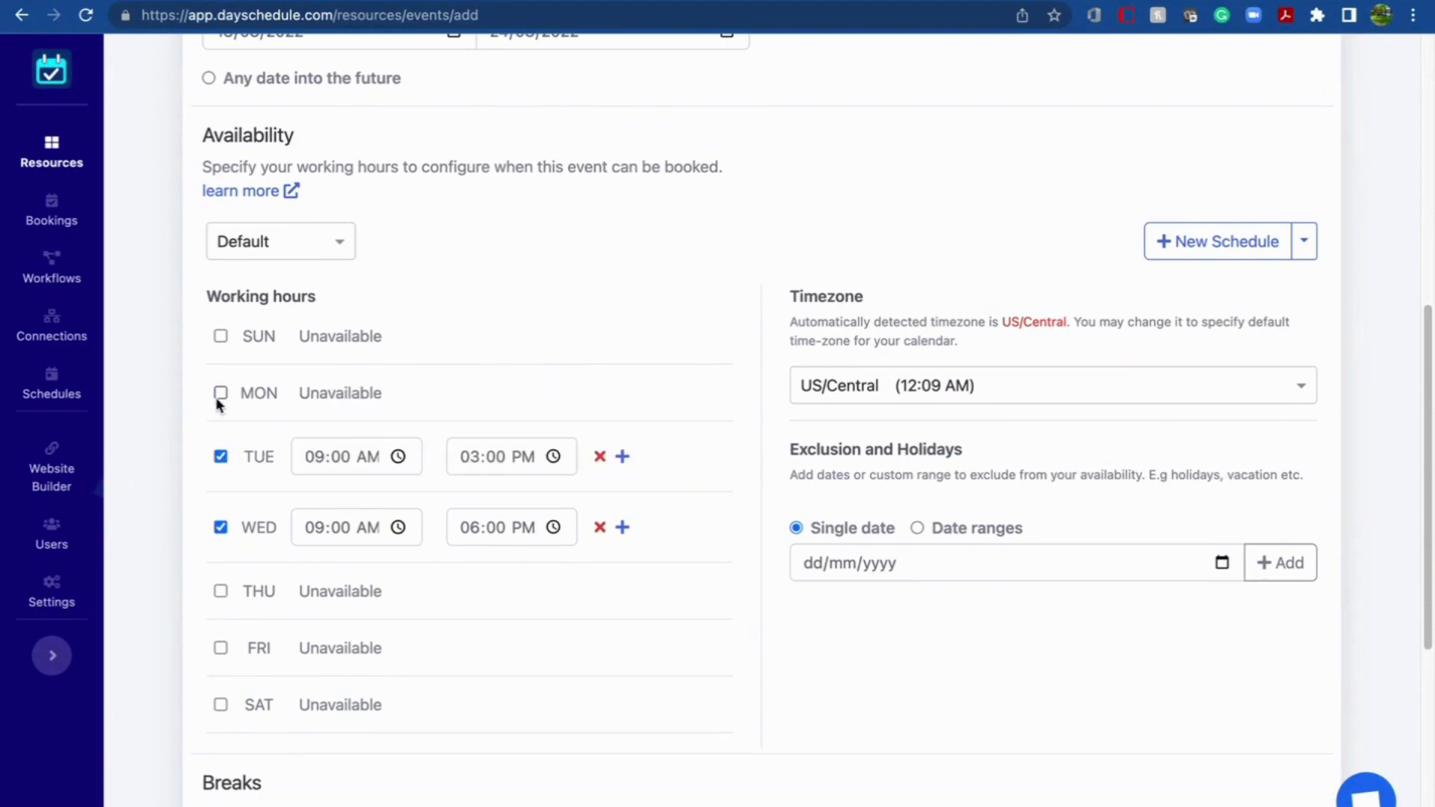
pyautogui.click(221, 527)
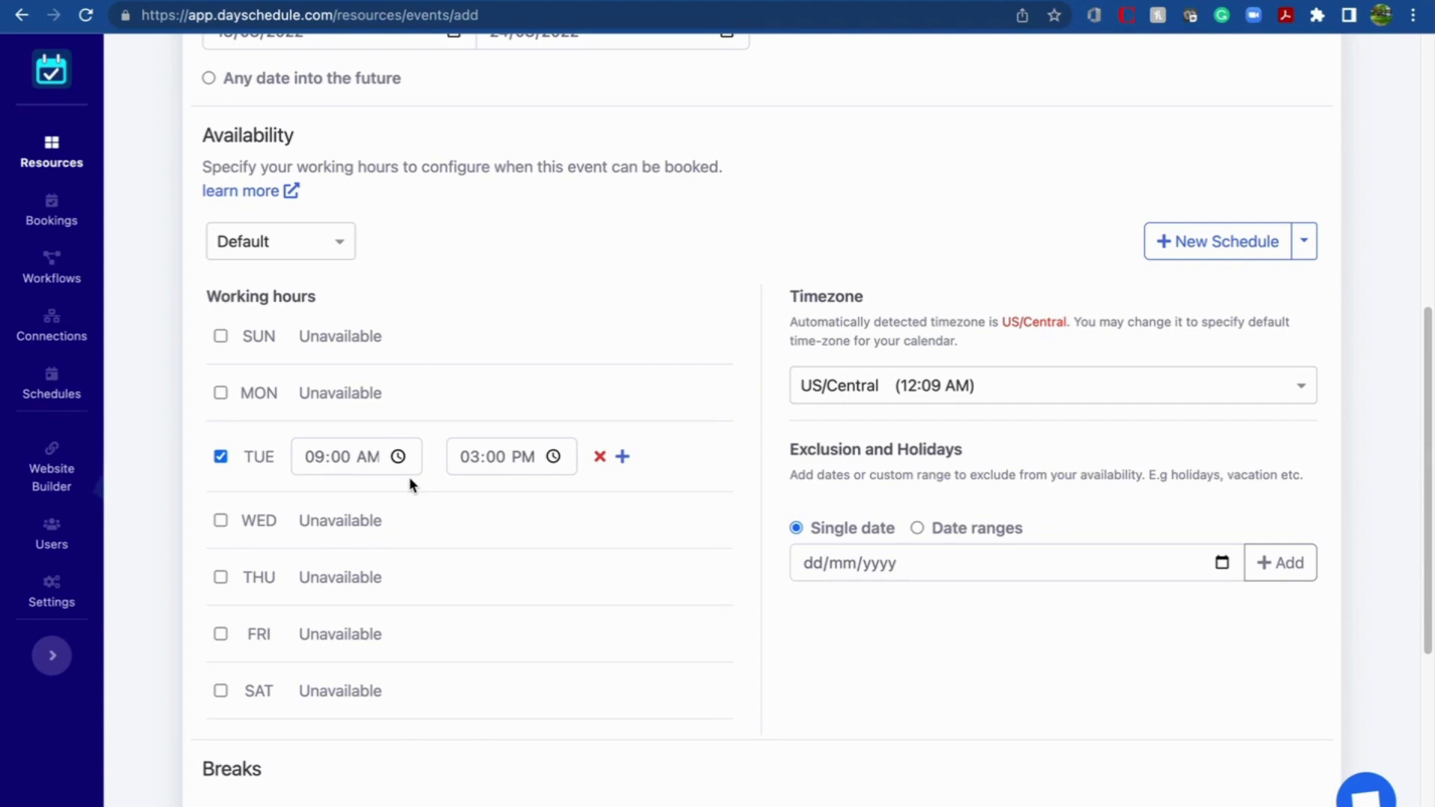
pyautogui.click(552, 455)
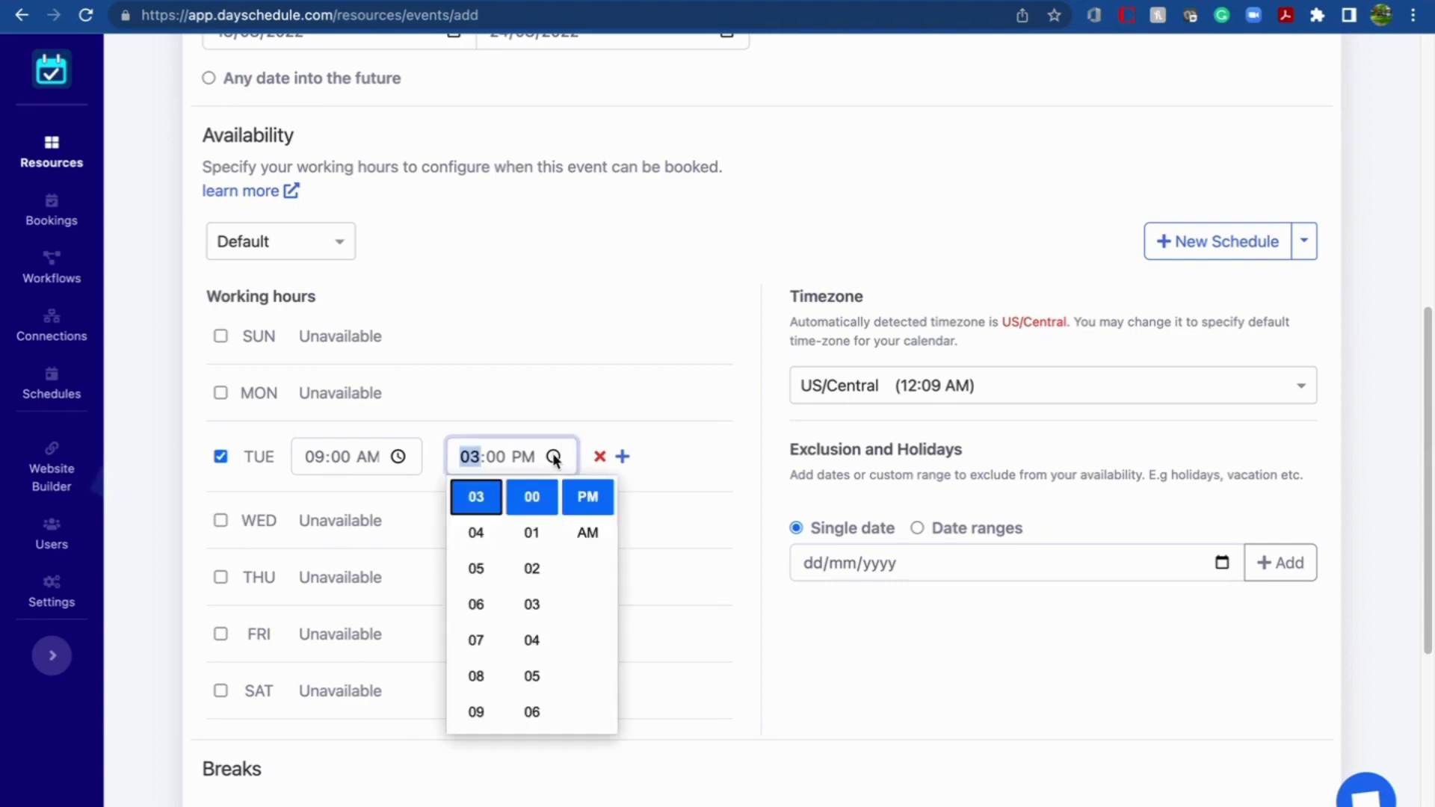
pyautogui.click(477, 604)
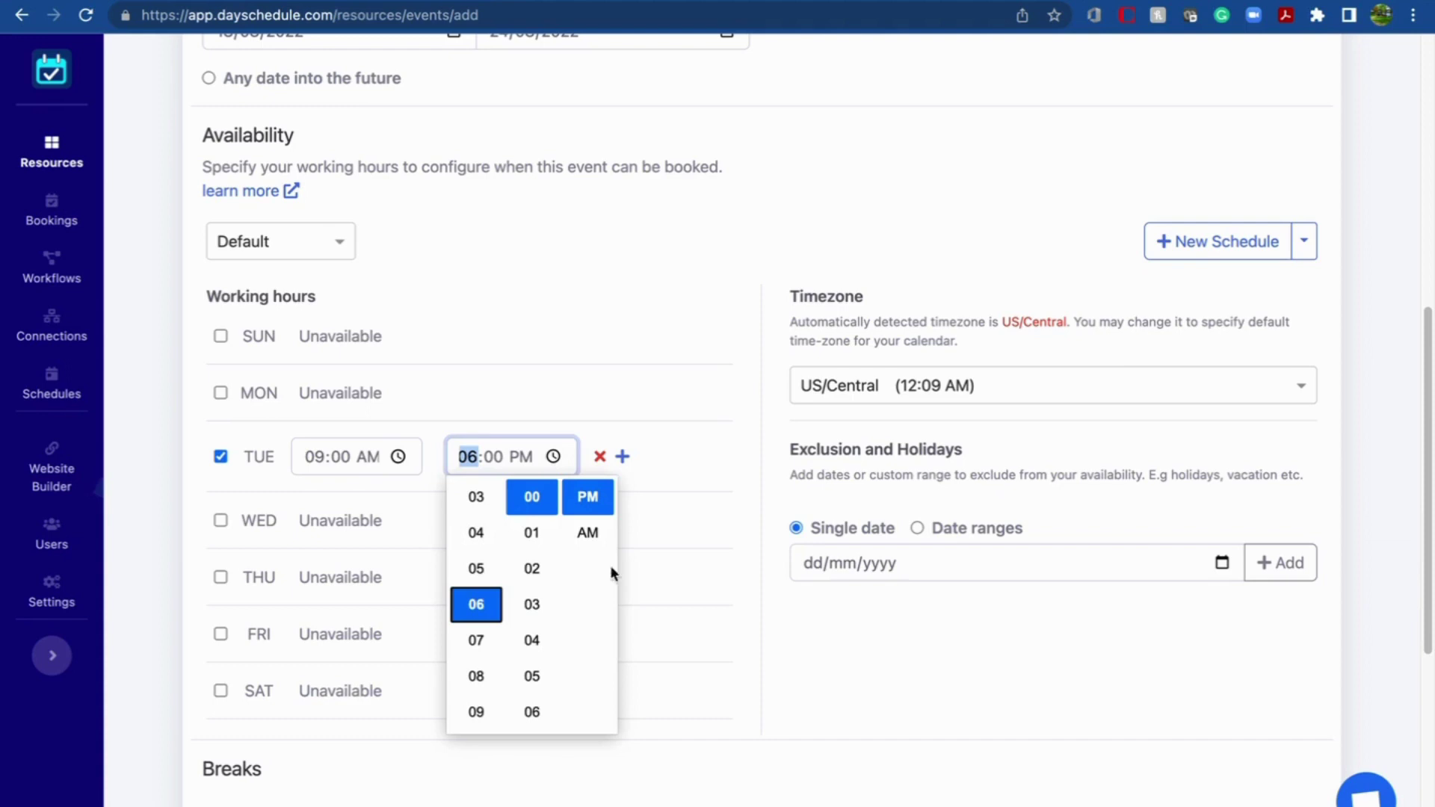
pyautogui.click(695, 548)
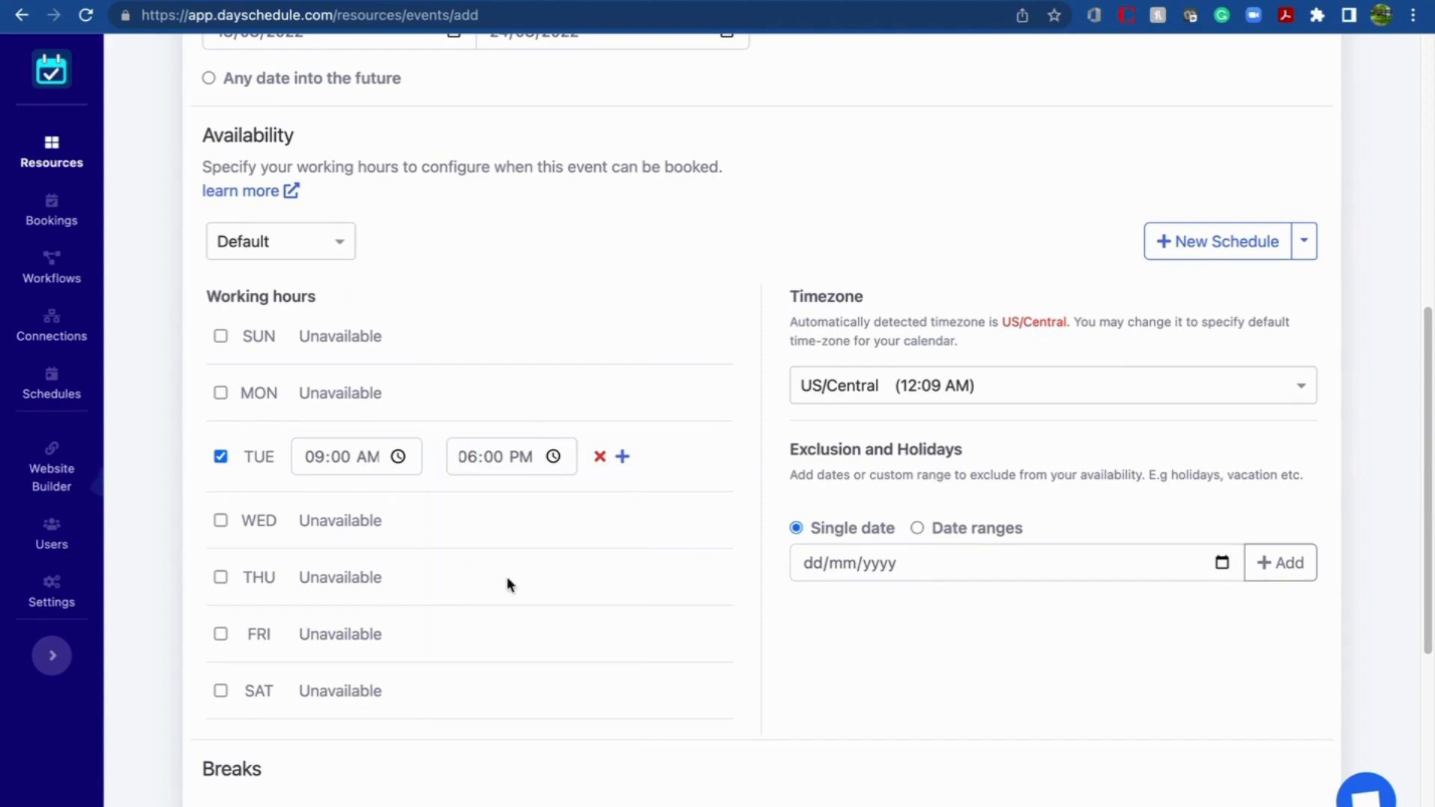
pyautogui.scroll(-1, 508, 585)
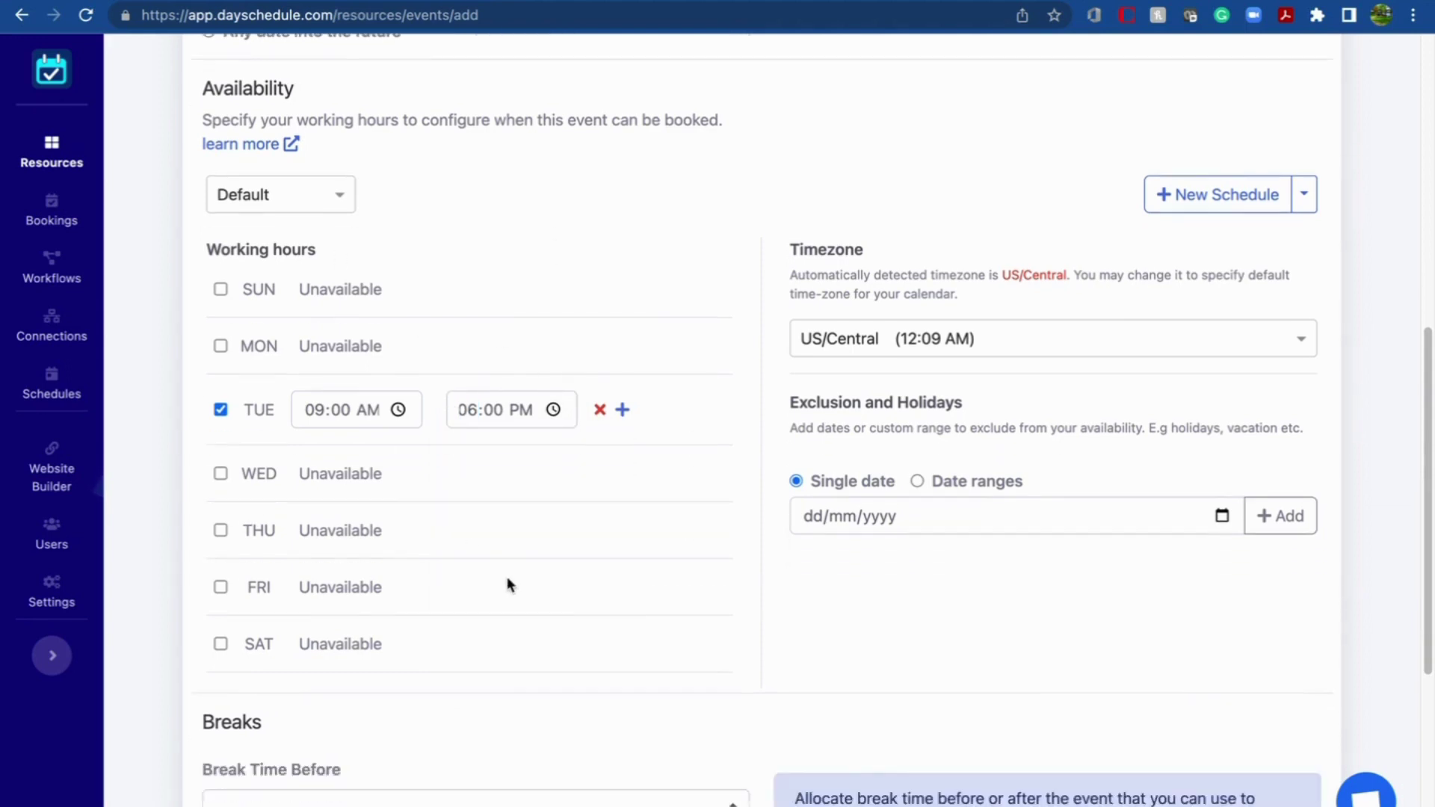
pyautogui.scroll(-1, 507, 584)
pyautogui.scroll(-1, 507, 584)
pyautogui.scroll(-1, 506, 583)
pyautogui.scroll(-3, 507, 584)
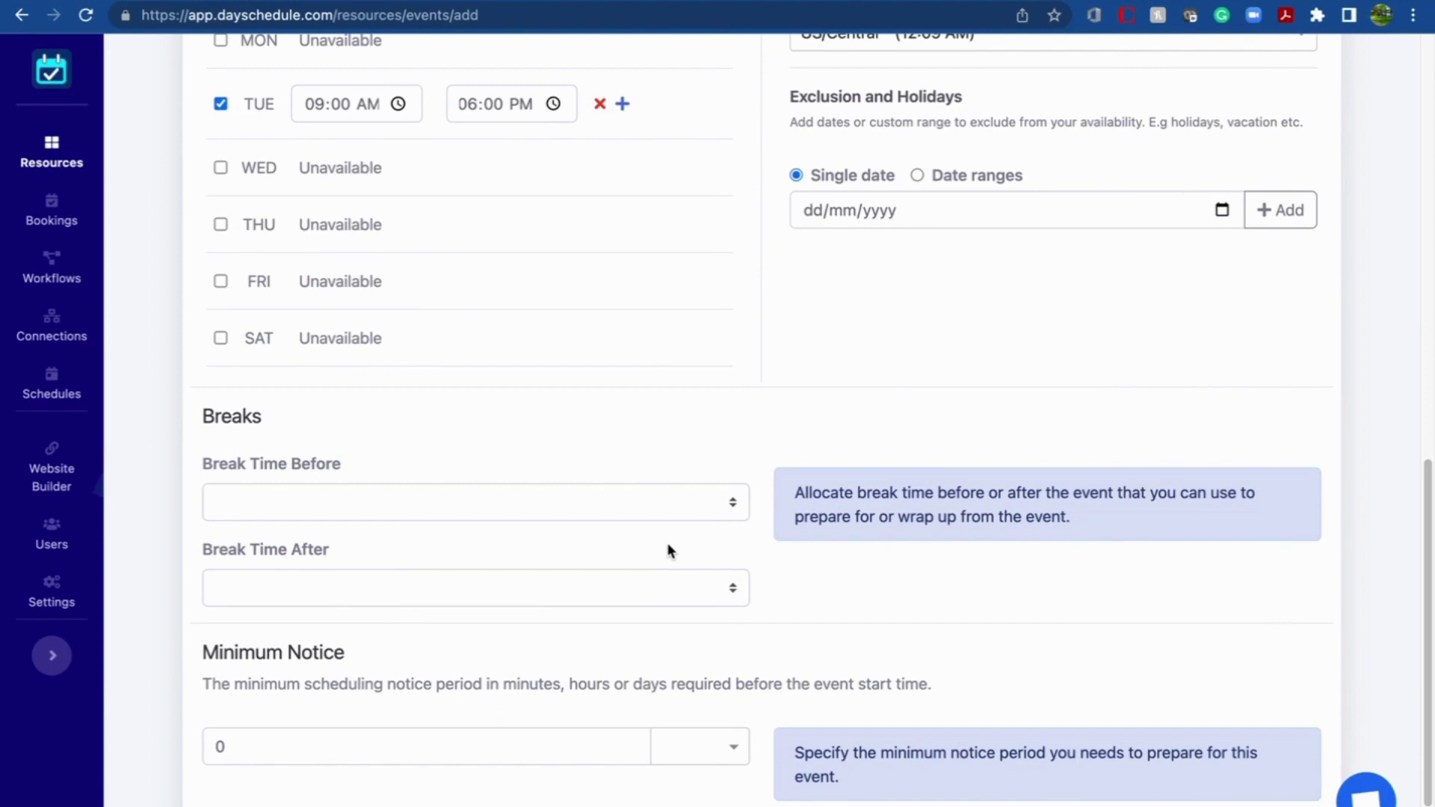
# Set both Break Time Before and Break Time After to 5 min.
pyautogui.click(731, 502)
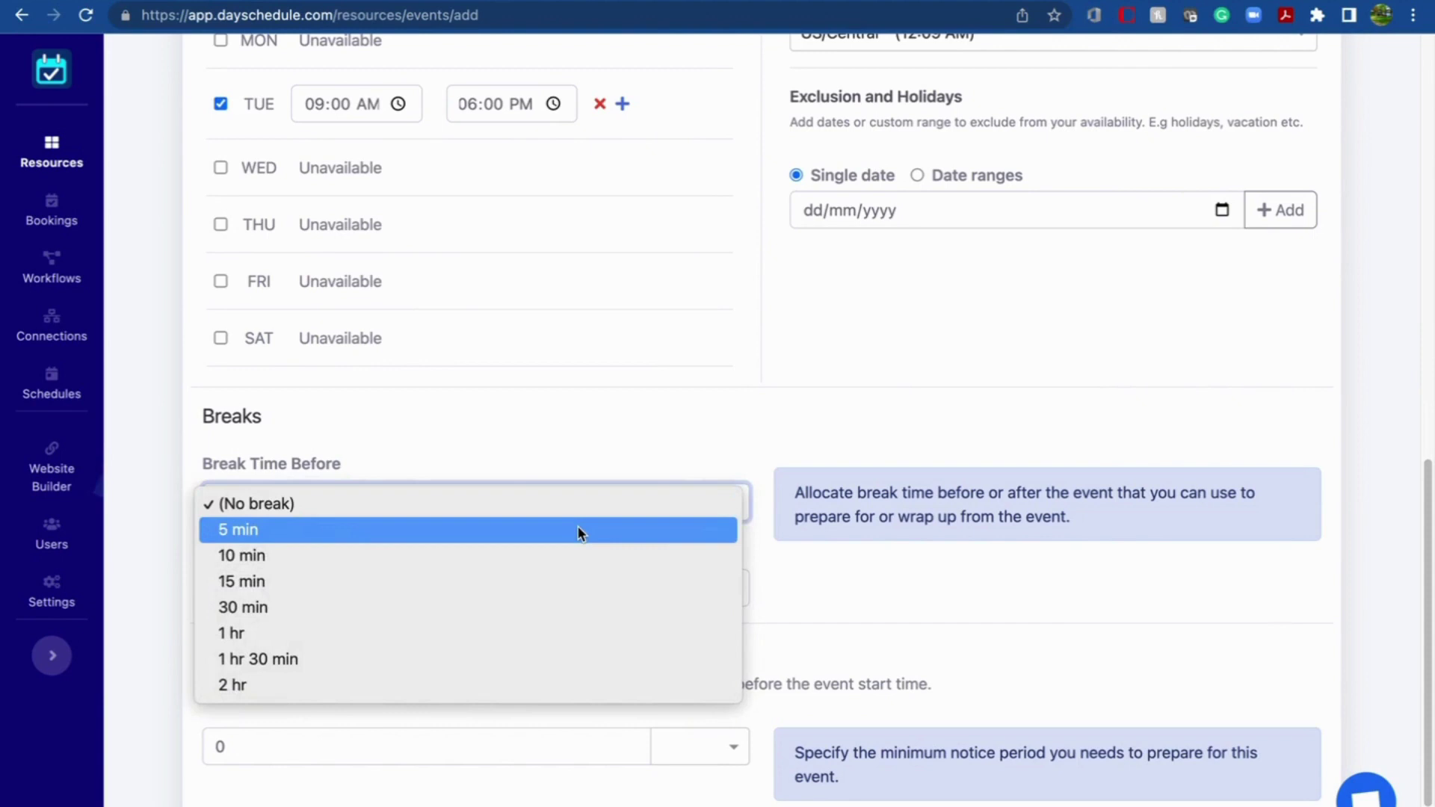
pyautogui.click(578, 529)
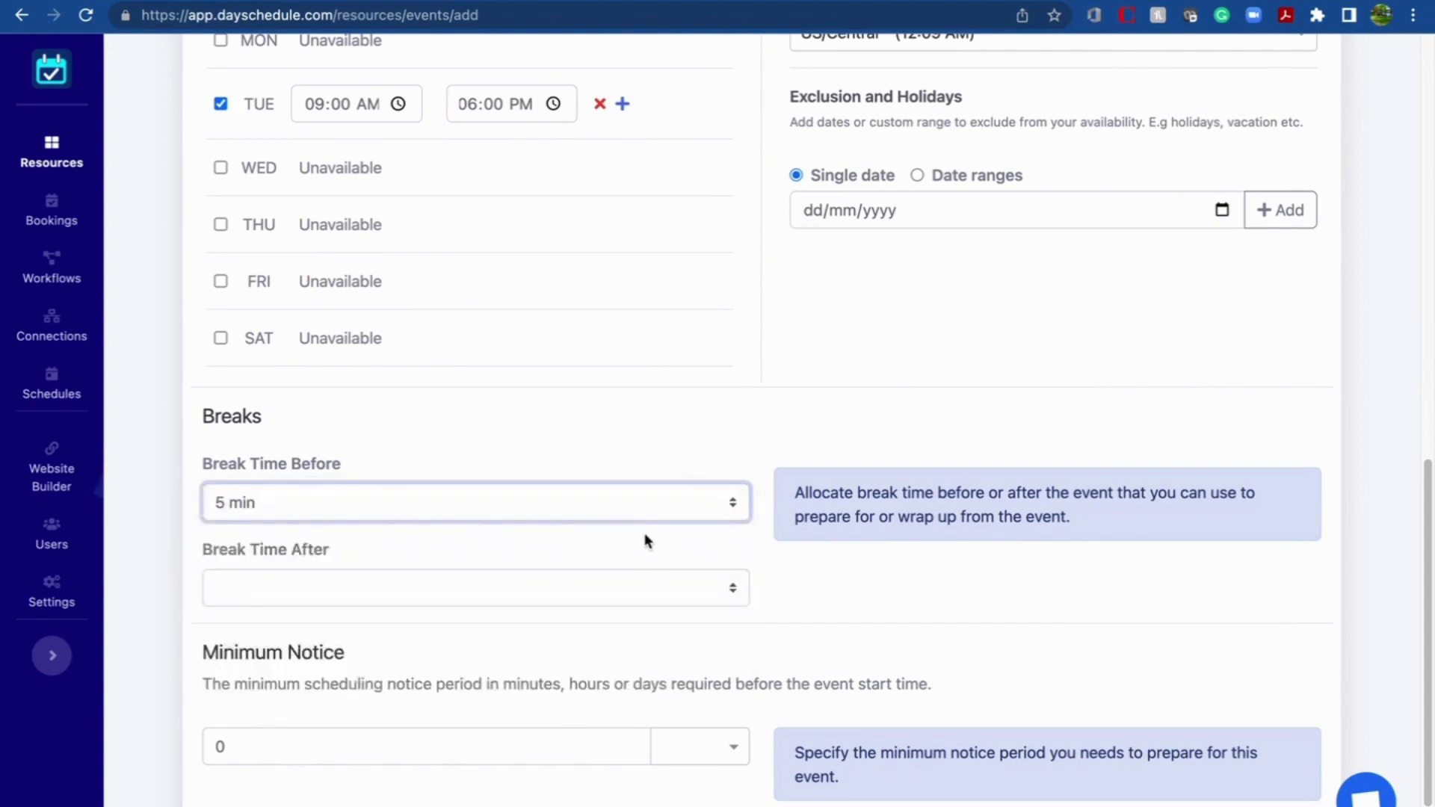
pyautogui.click(734, 590)
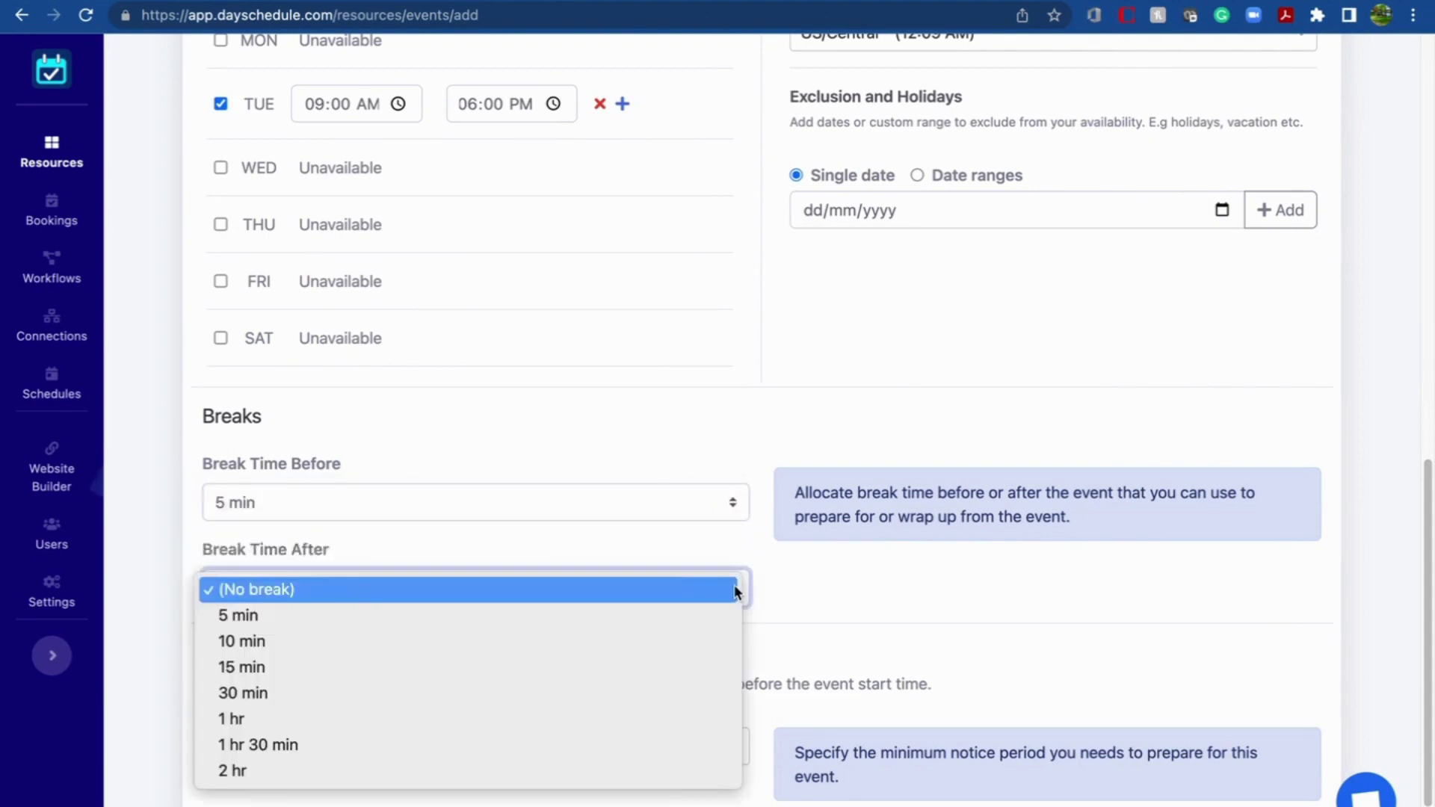
pyautogui.click(549, 618)
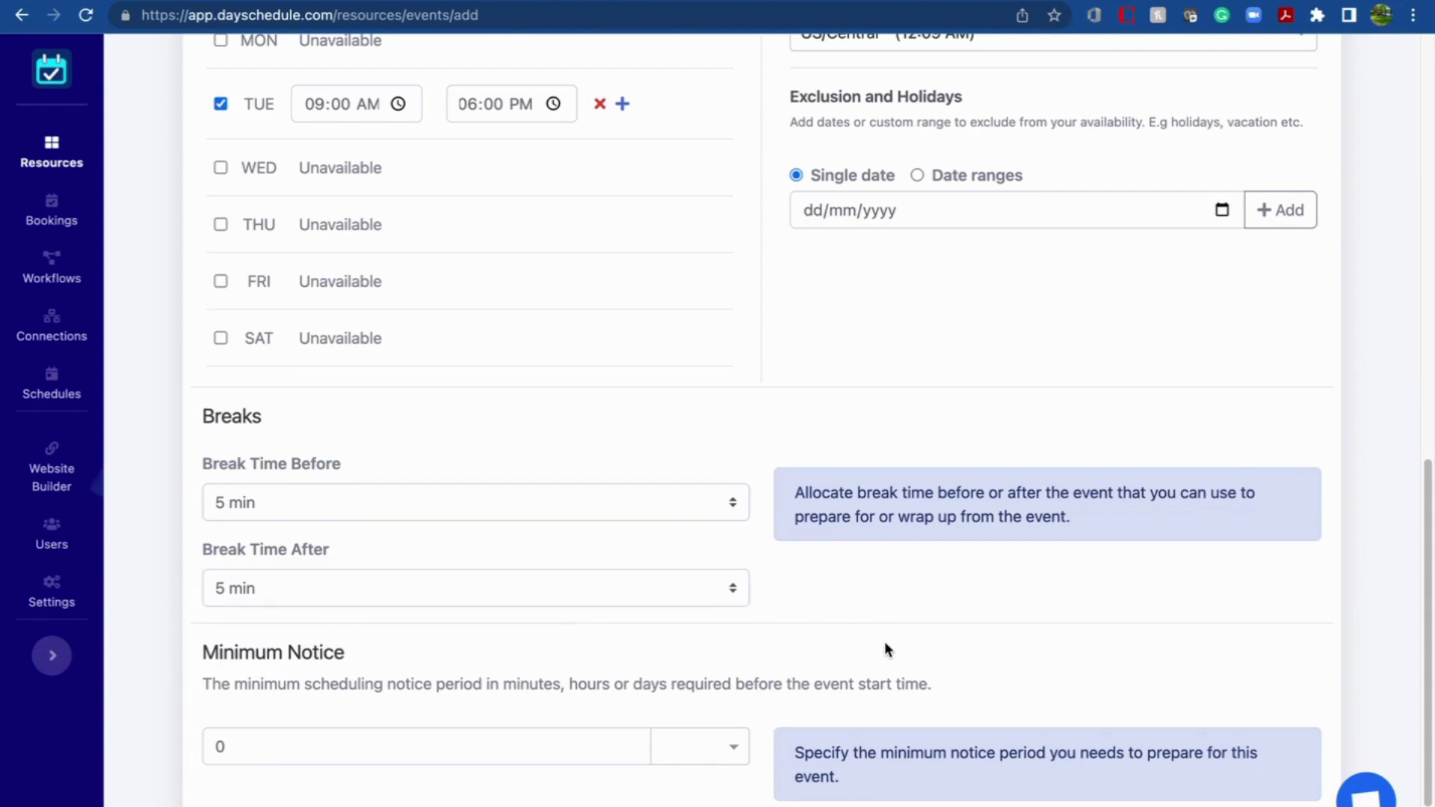
pyautogui.scroll(-2, 884, 642)
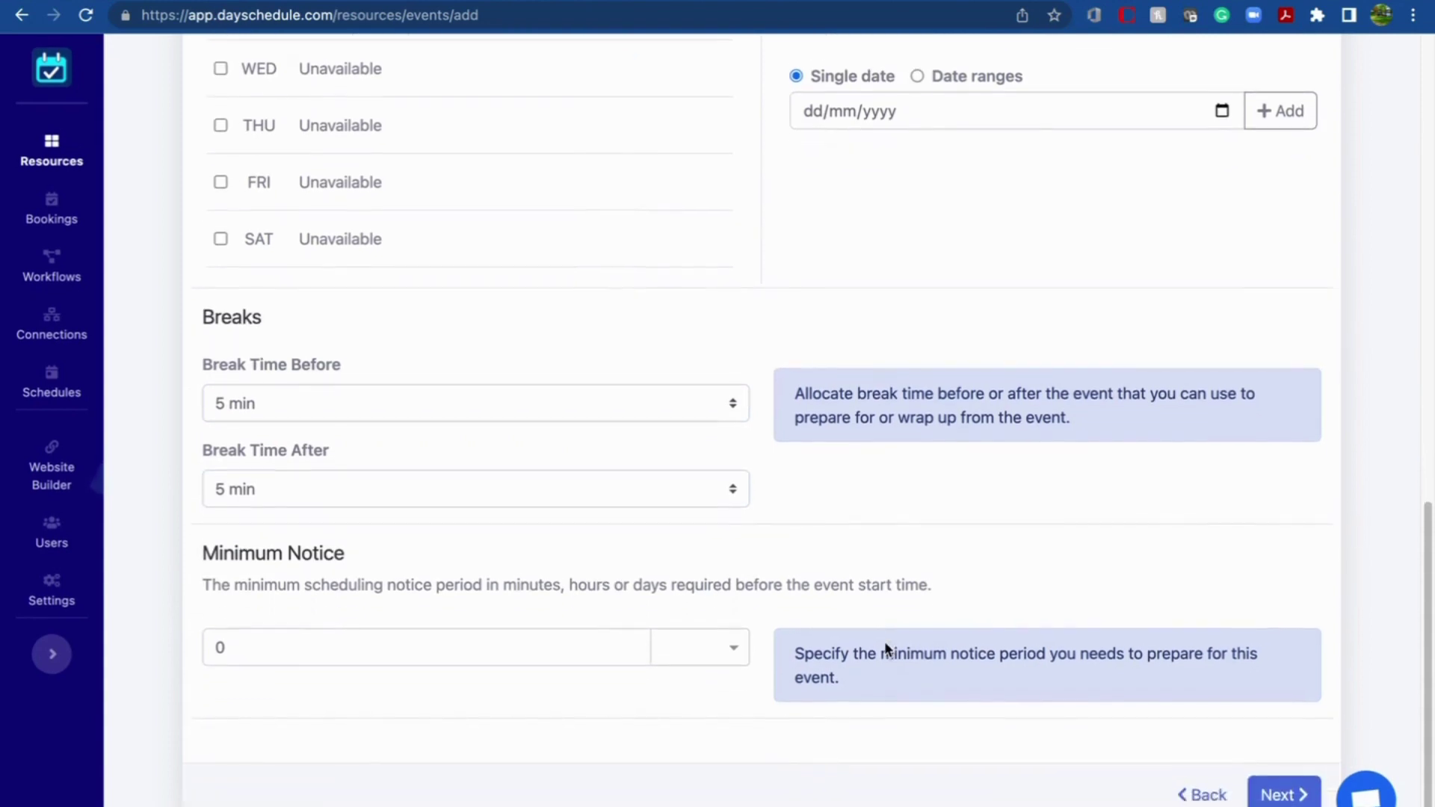
# Set a 30-minute minimum notice, in Minutes, and advance to the additional settings step.
pyautogui.click(352, 644)
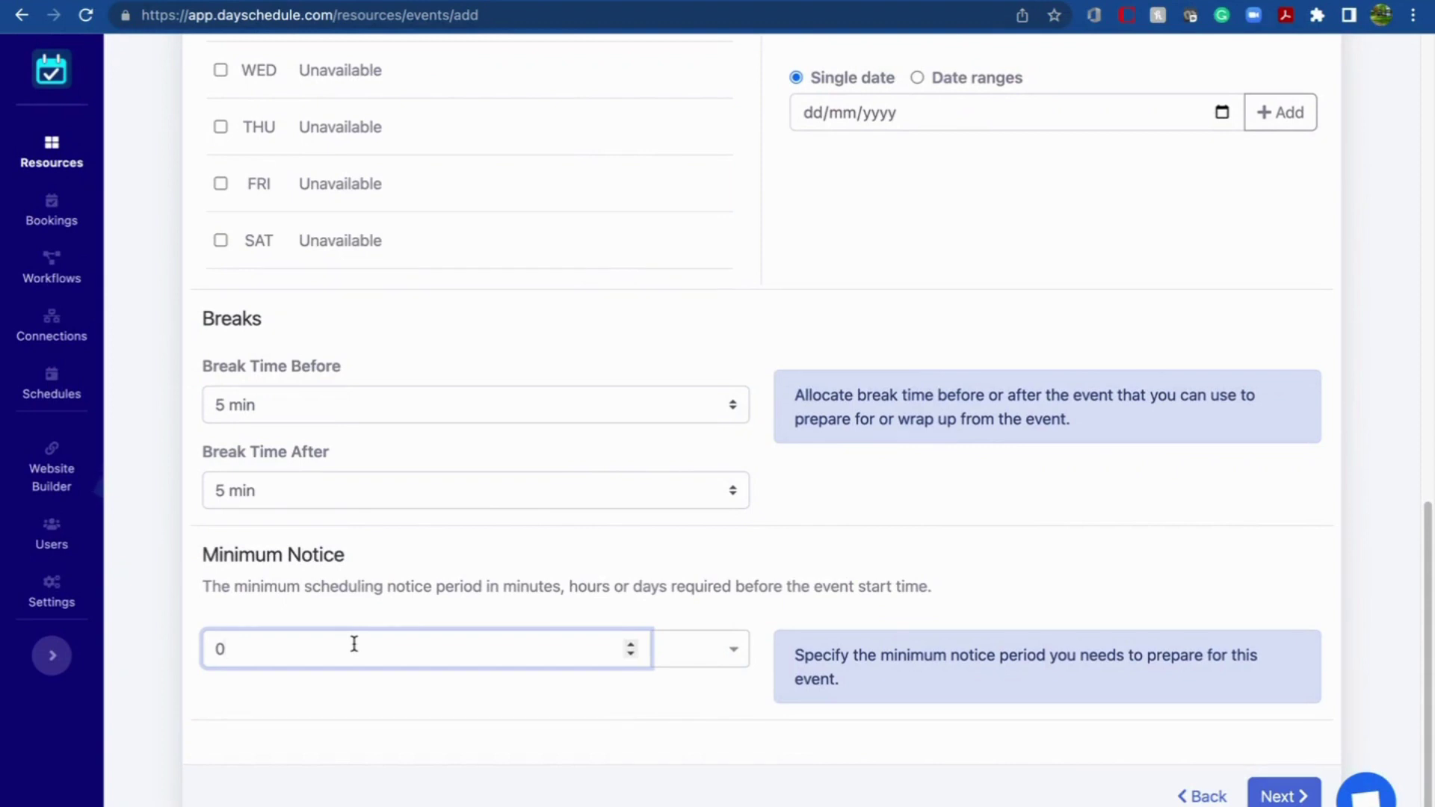
pyautogui.press('BackSpace')
pyautogui.write('30')
pyautogui.click(730, 648)
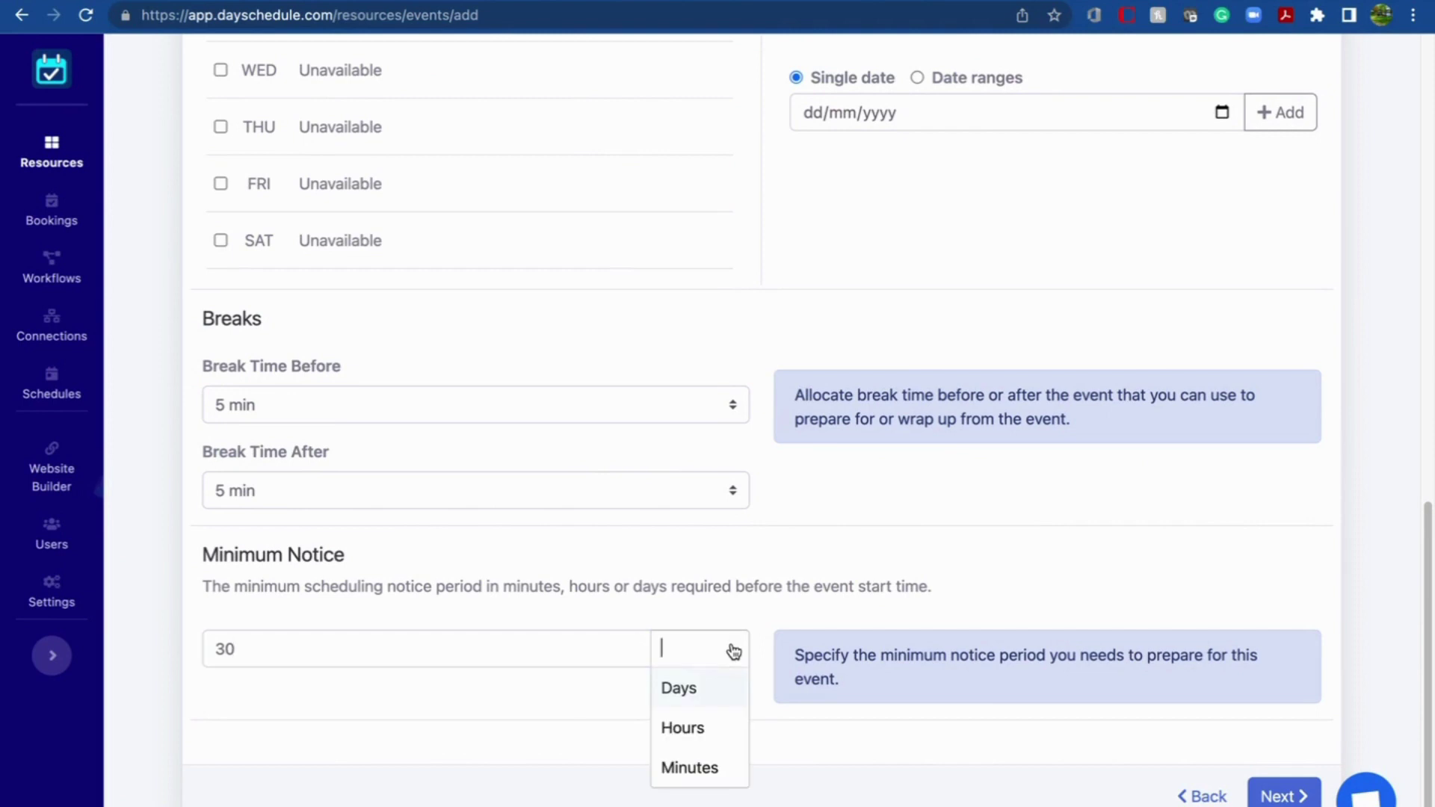
pyautogui.click(713, 767)
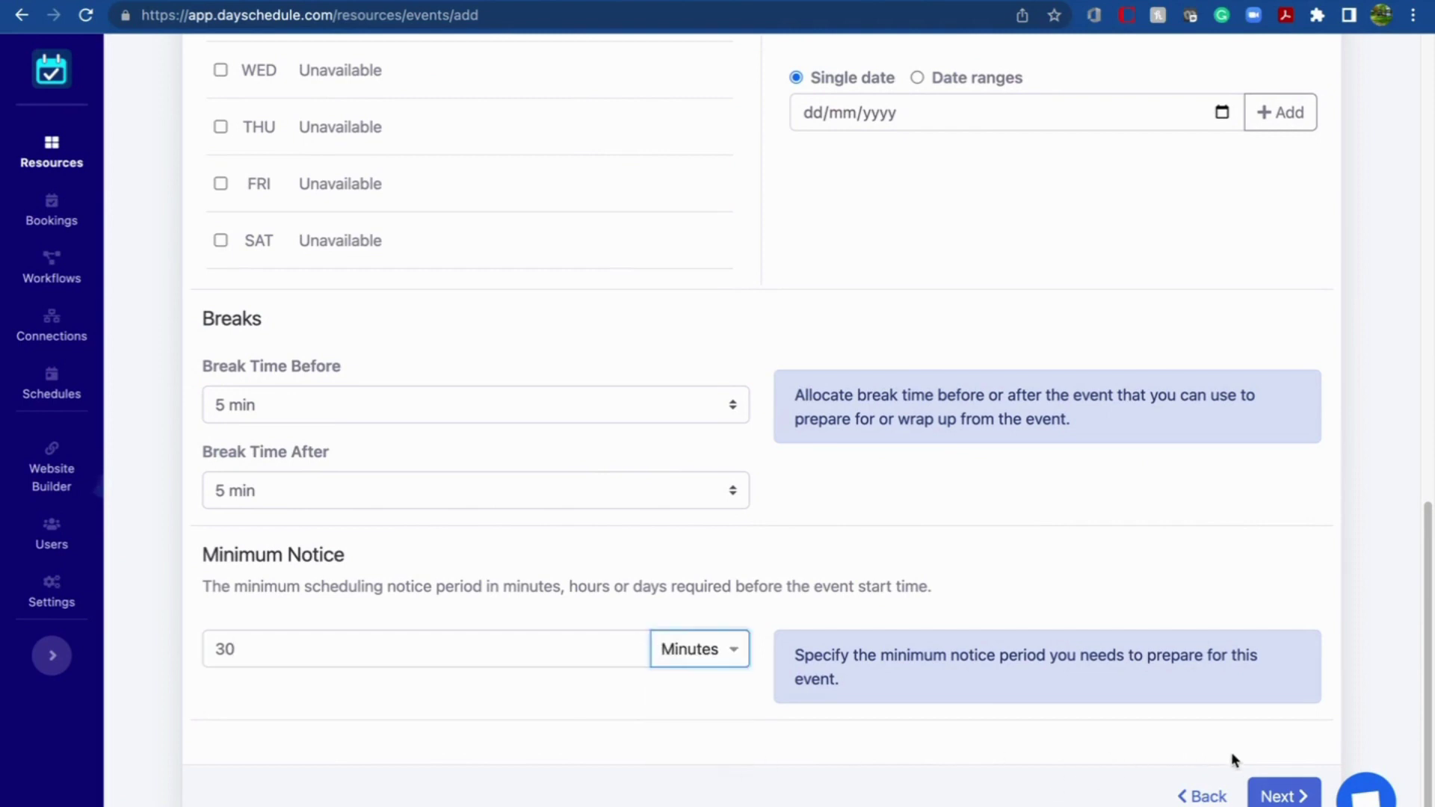
pyautogui.click(1278, 795)
pyautogui.scroll(2, 807, 326)
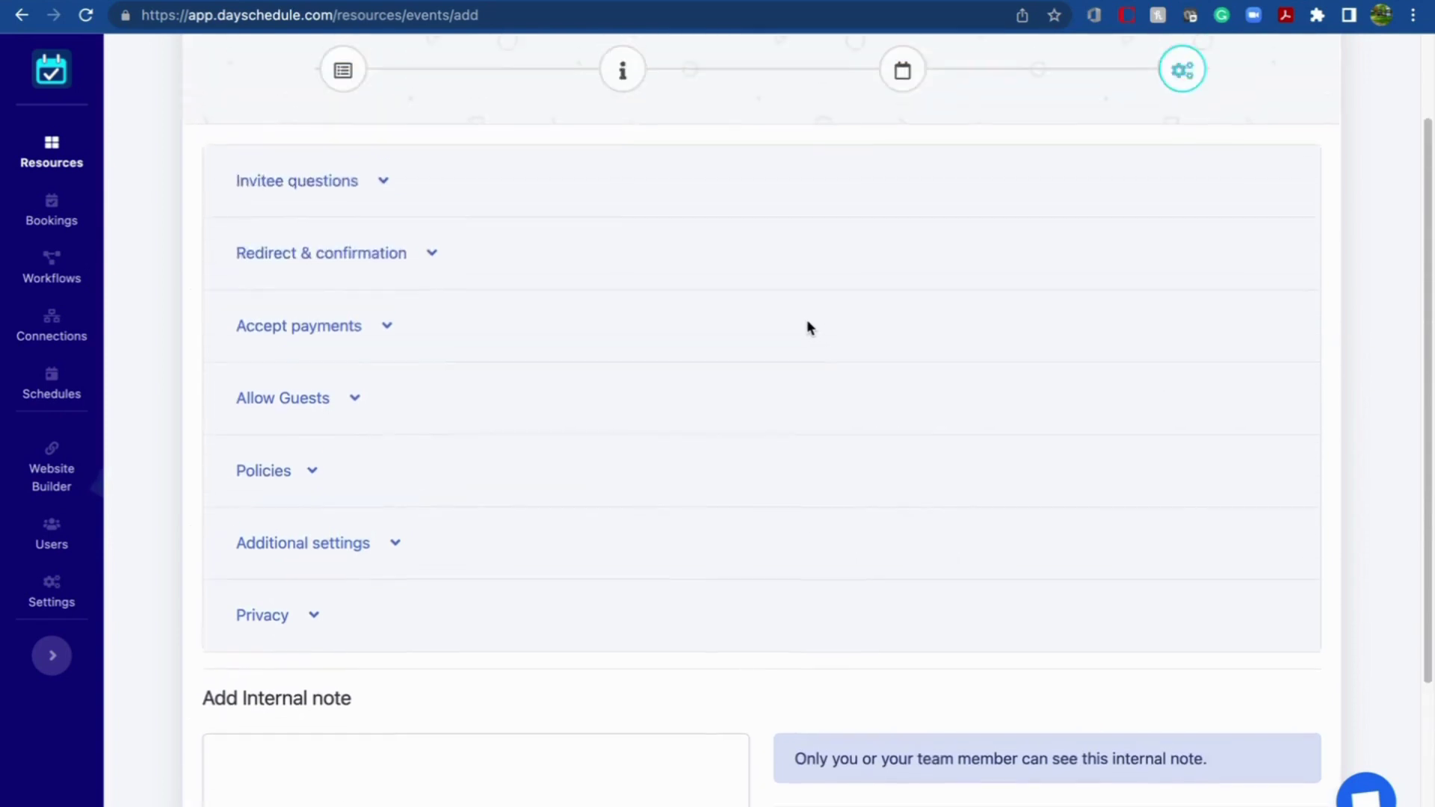
pyautogui.scroll(1, 807, 326)
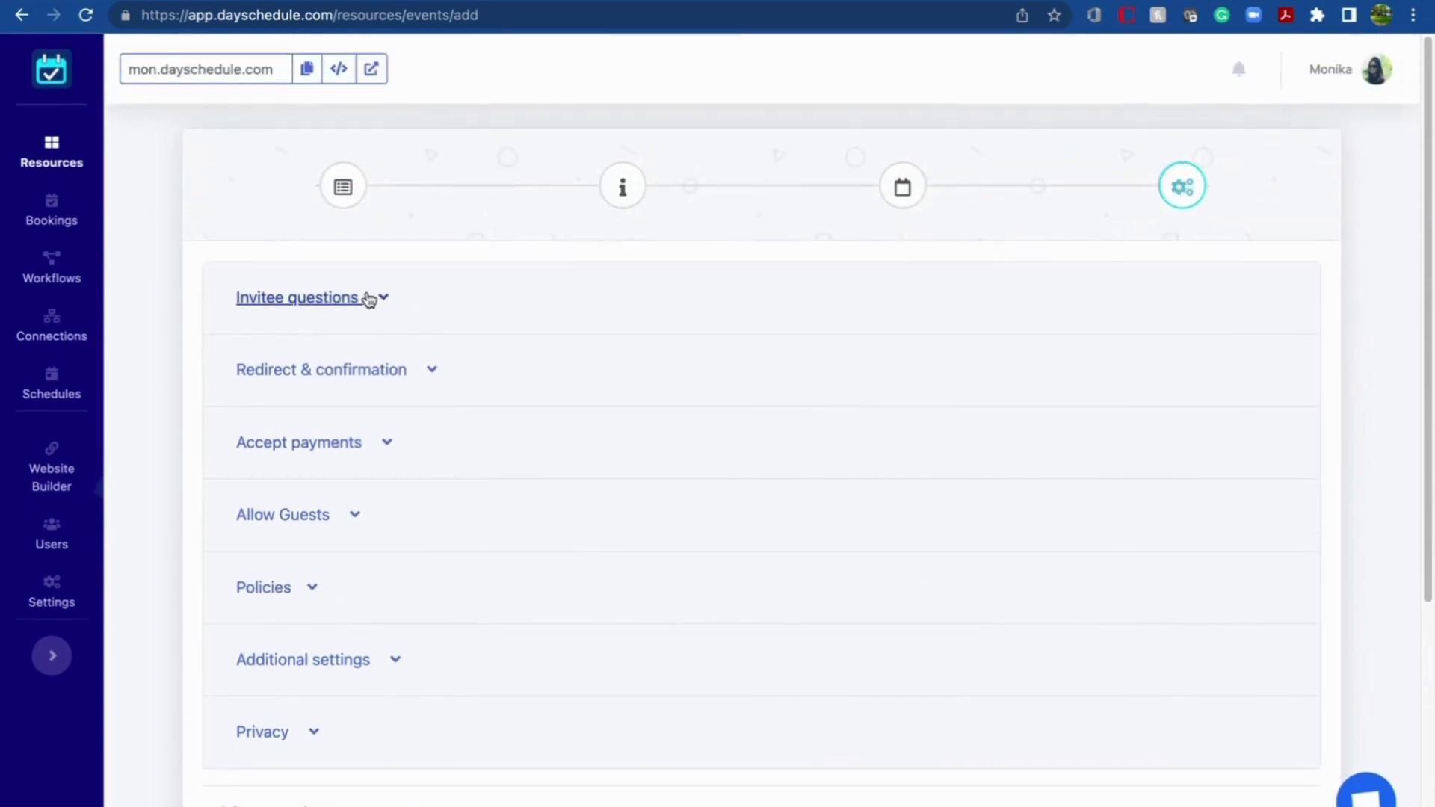
# Expand Invitee questions and enter the question 'Why do you want to book this meeting?', fixing a typo.
pyautogui.click(368, 300)
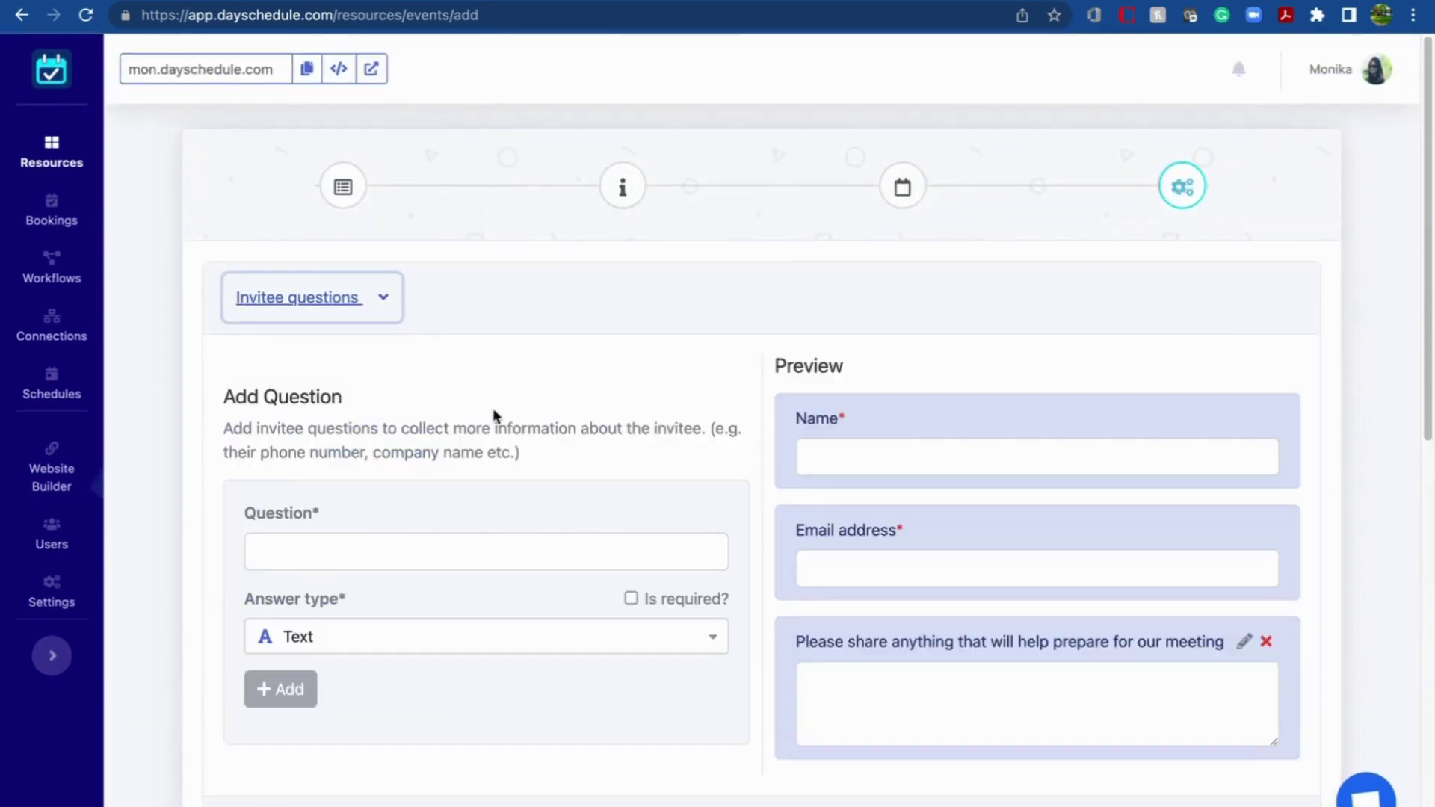
pyautogui.click(398, 548)
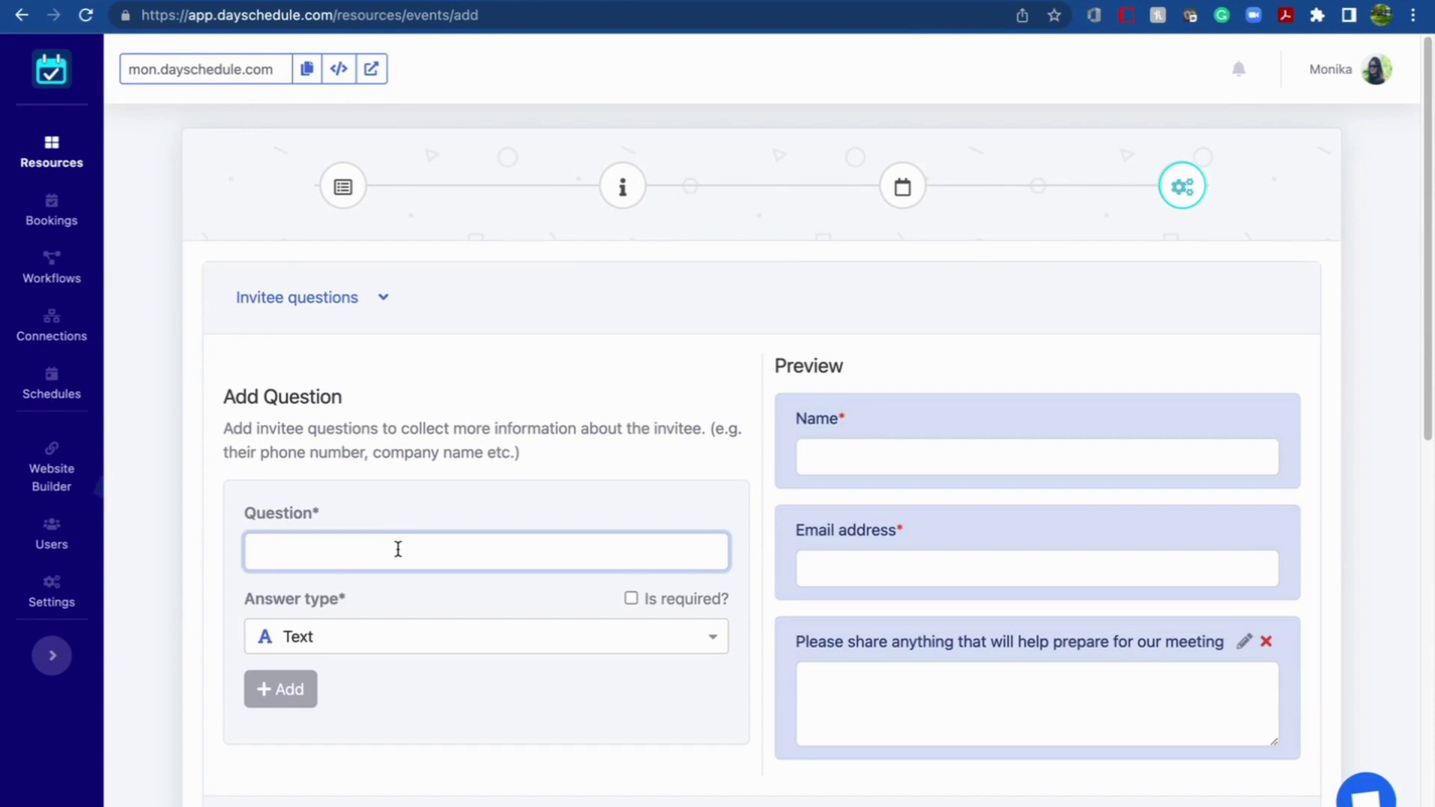
pyautogui.write('Wh')
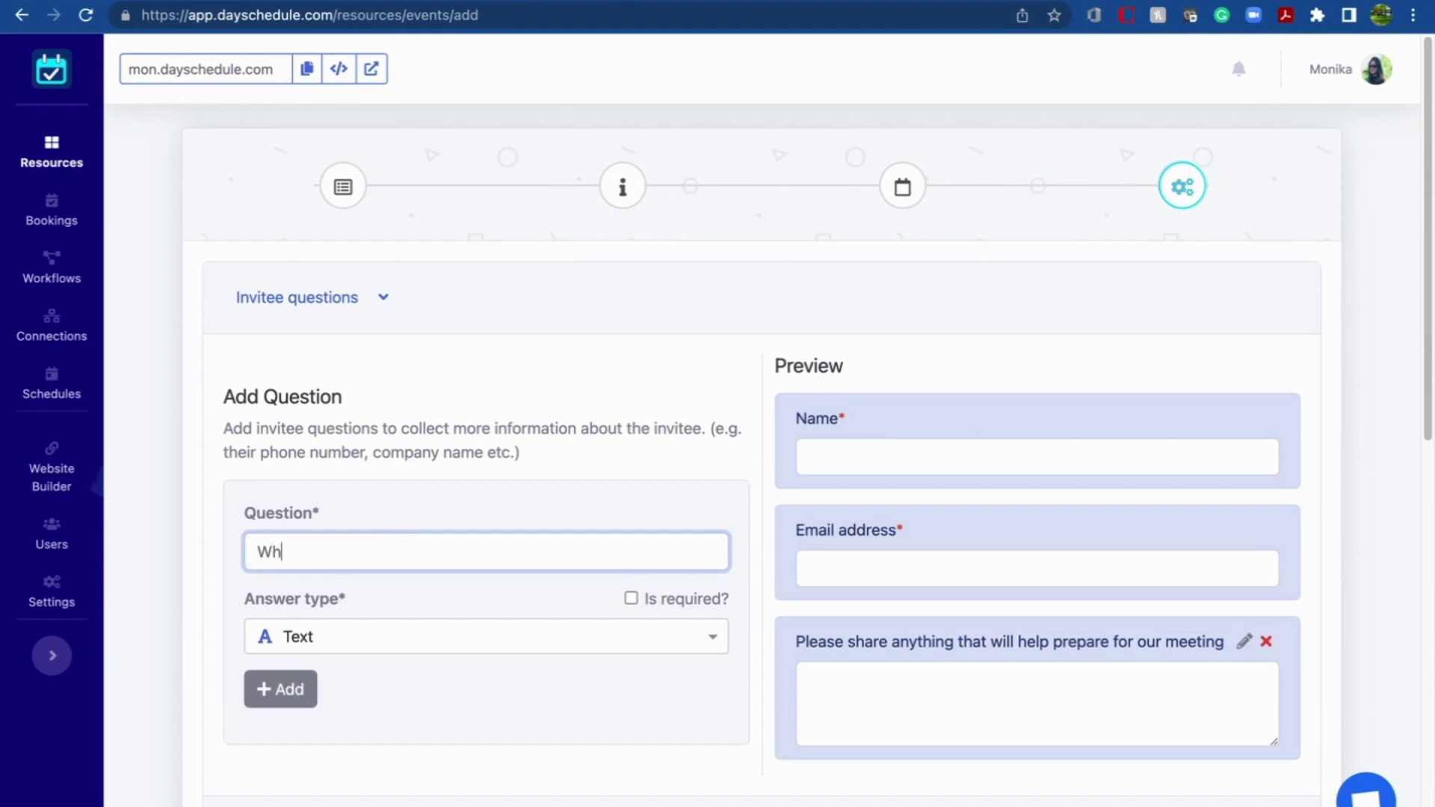
pyautogui.press('BackSpace')
pyautogui.write('h')
pyautogui.write('y do ')
pyautogui.write('you wan')
pyautogui.write('t to ')
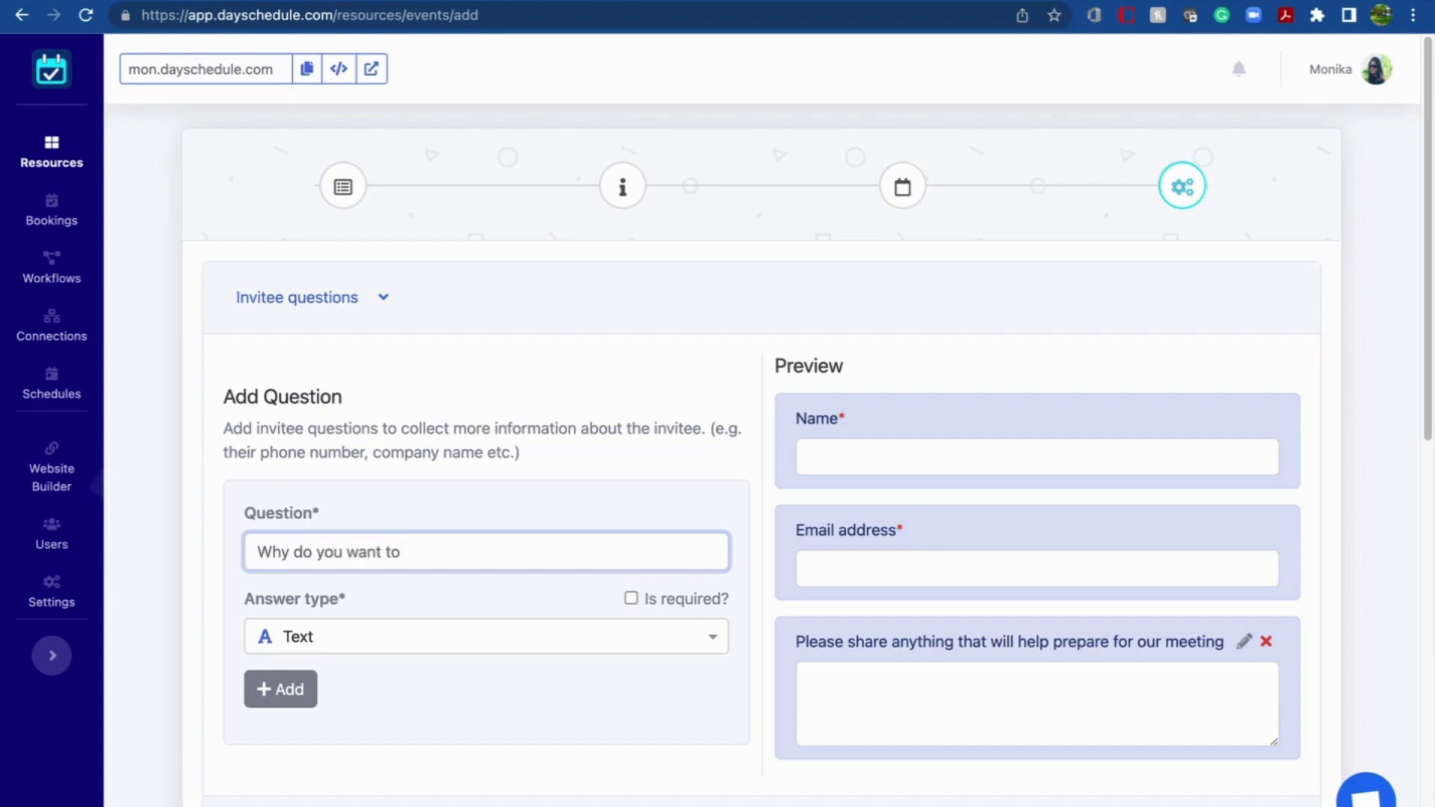
pyautogui.write('b')
pyautogui.write('ook th')
pyautogui.write('is mee')
pyautogui.write('ting?')
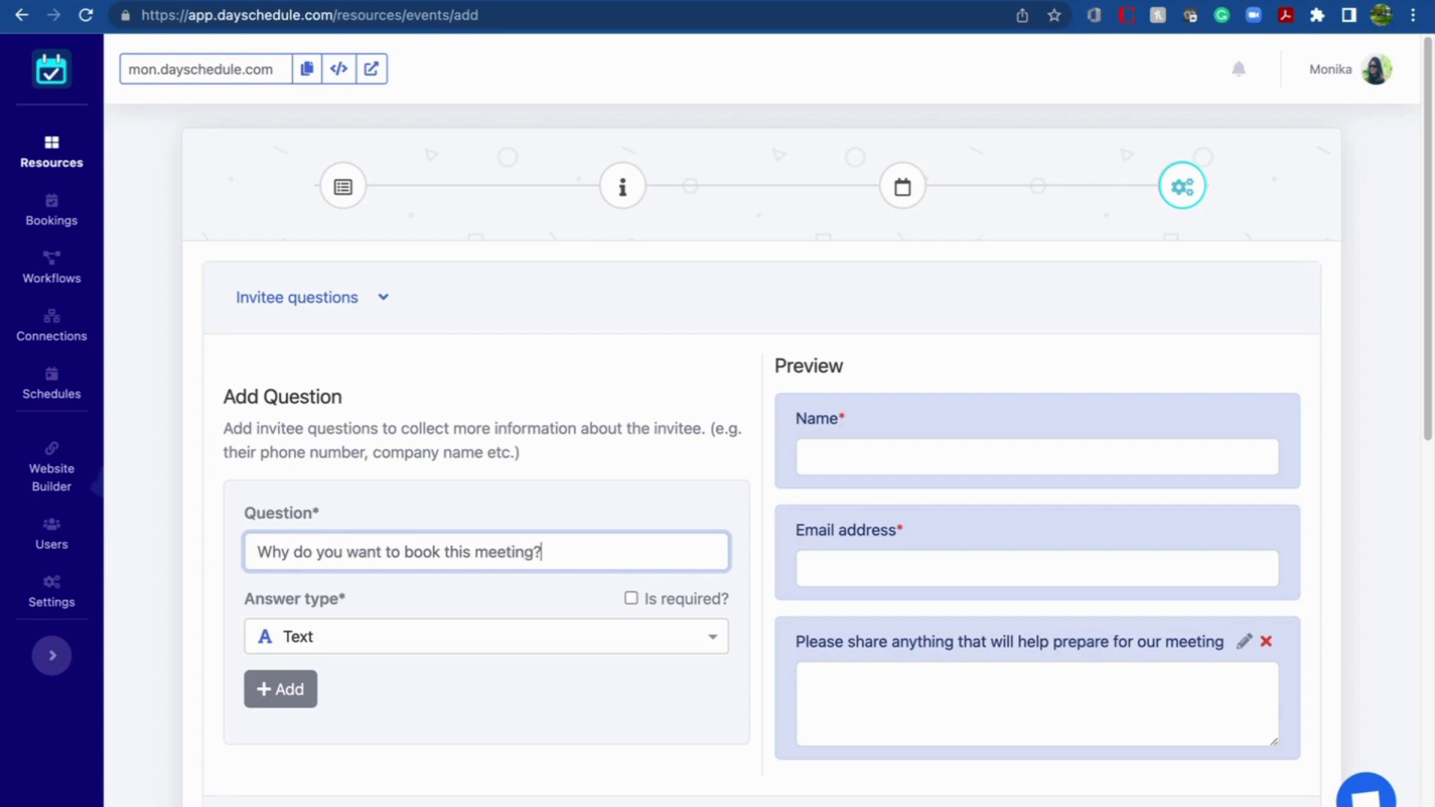
# Make the question a required Multiline text answer and add it to the invitee form.
pyautogui.click(650, 642)
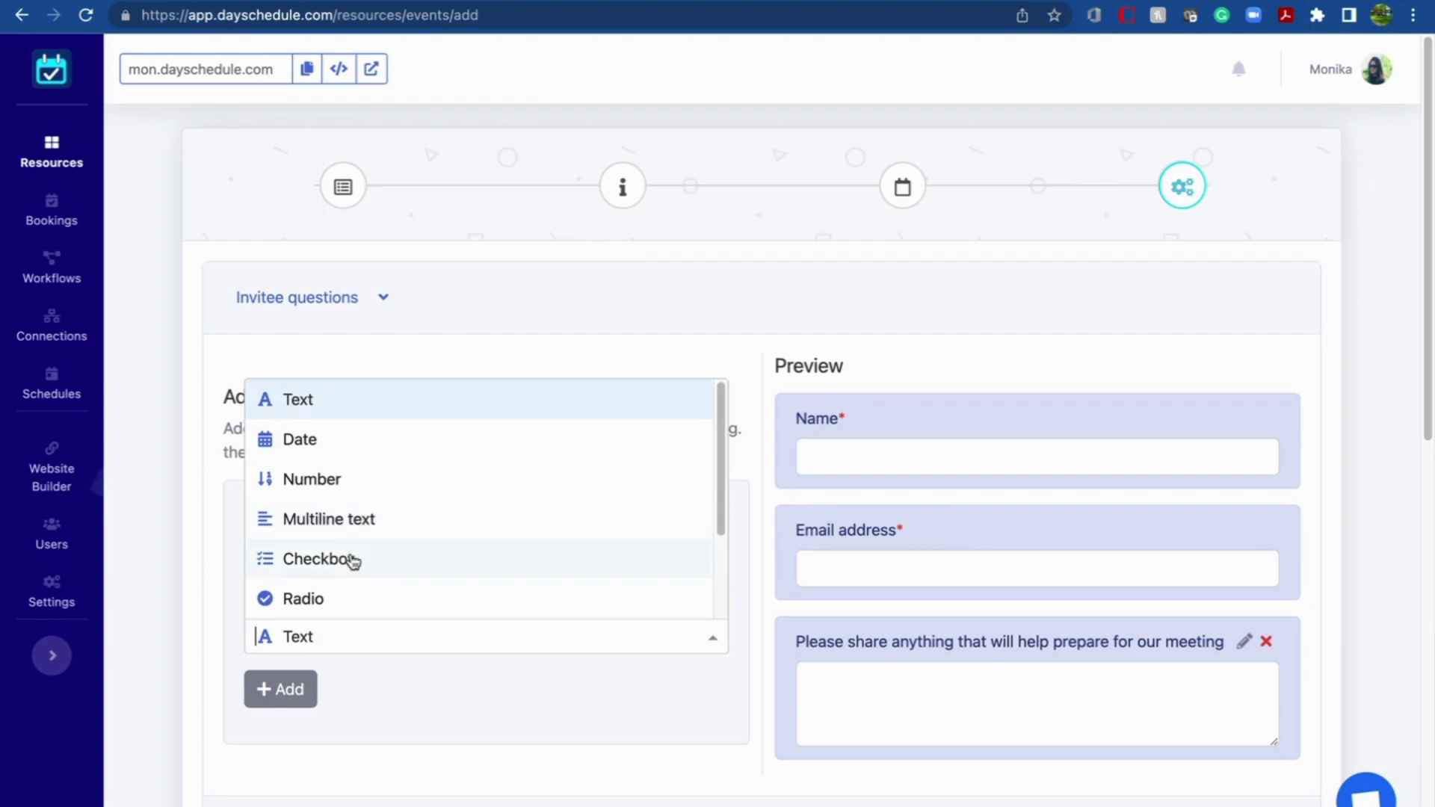
pyautogui.scroll(-2, 353, 560)
pyautogui.scroll(2, 352, 556)
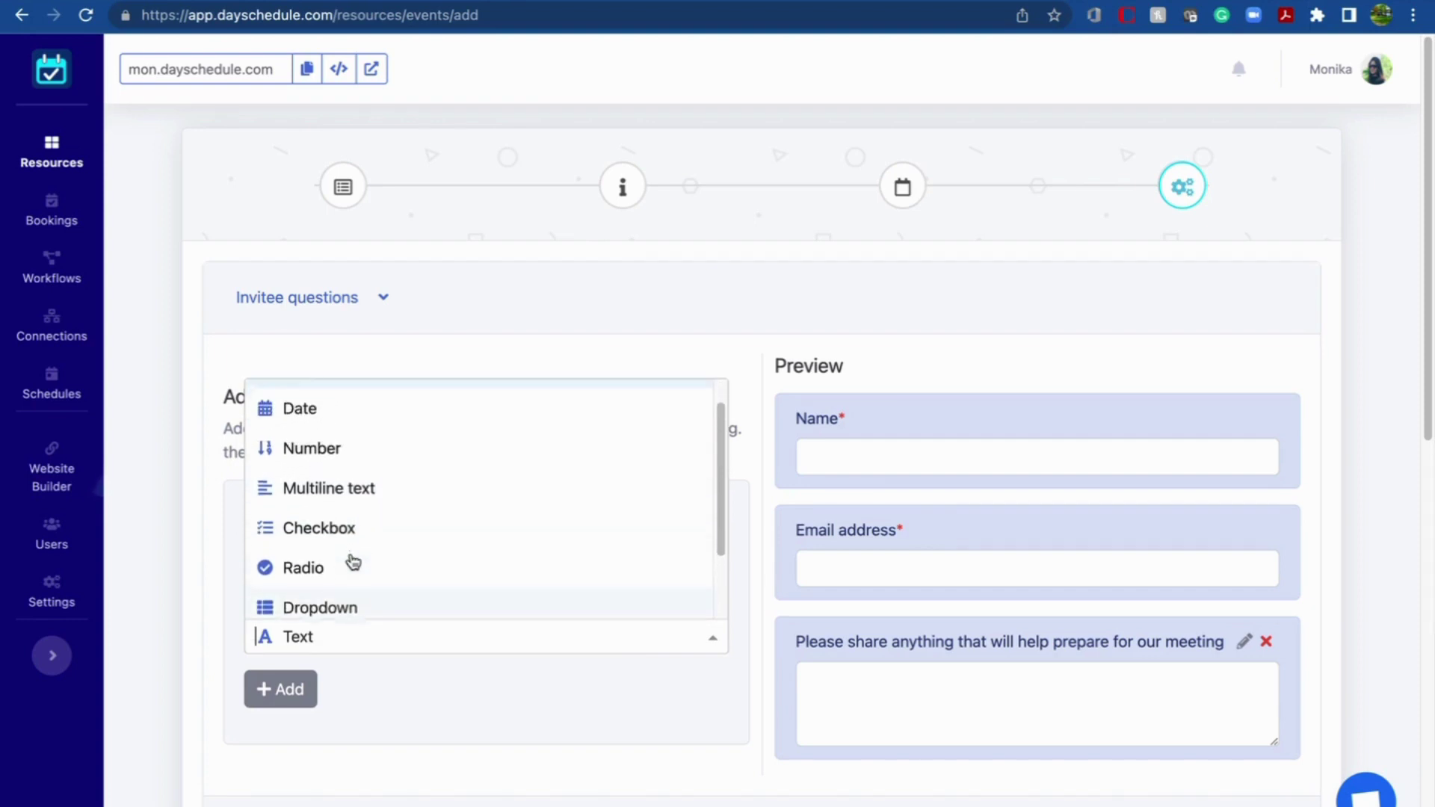
pyautogui.click(372, 514)
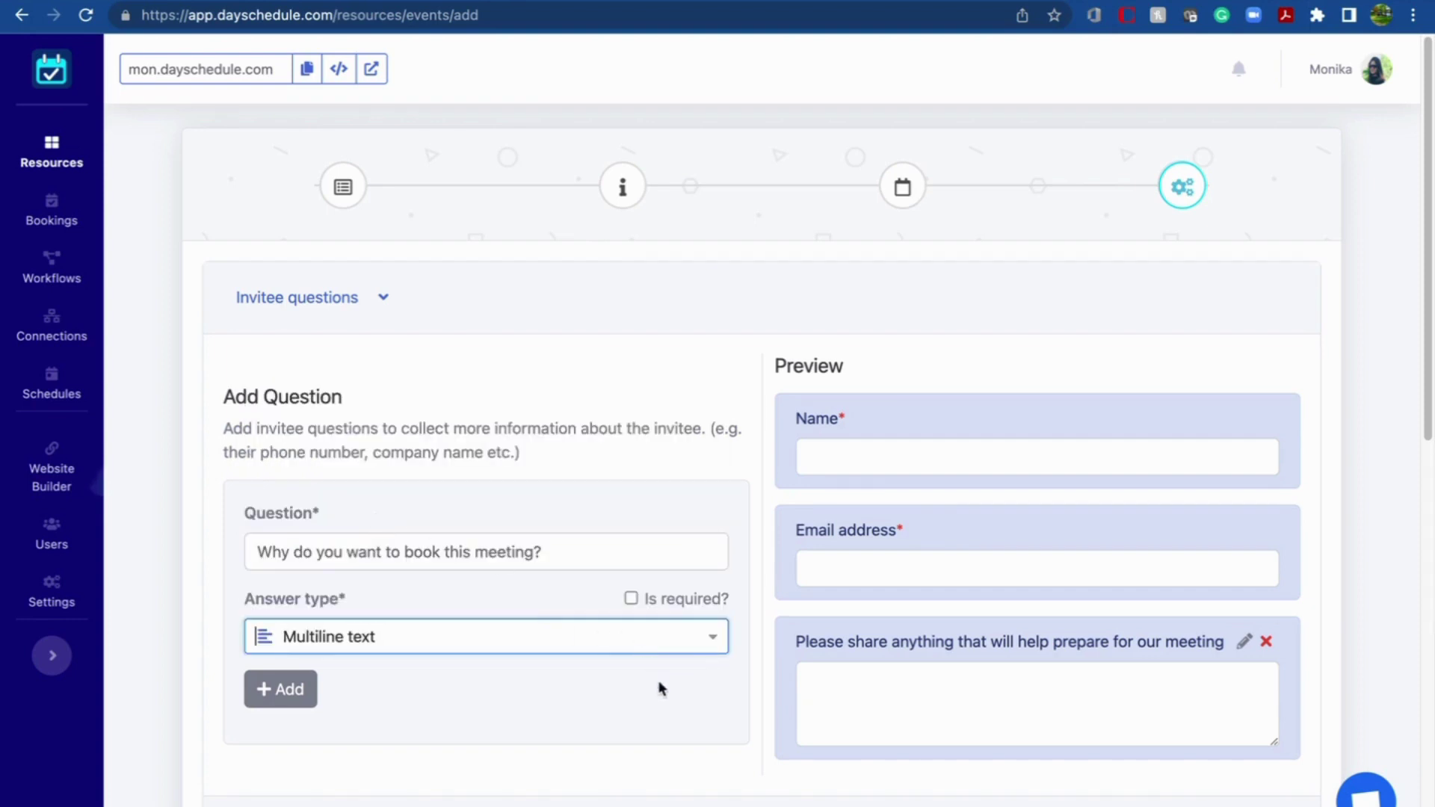
pyautogui.click(630, 600)
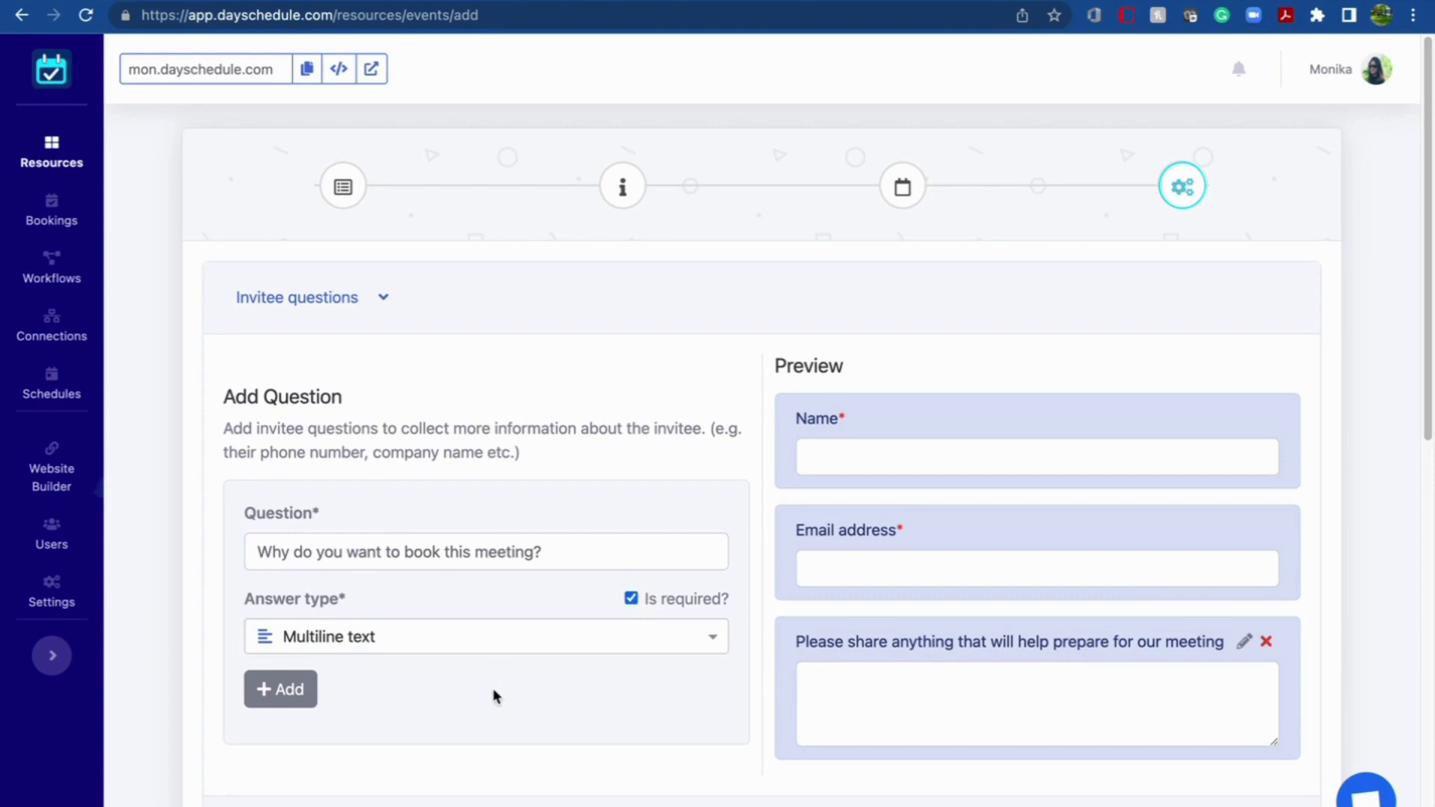
pyautogui.click(287, 690)
pyautogui.scroll(-3, 976, 676)
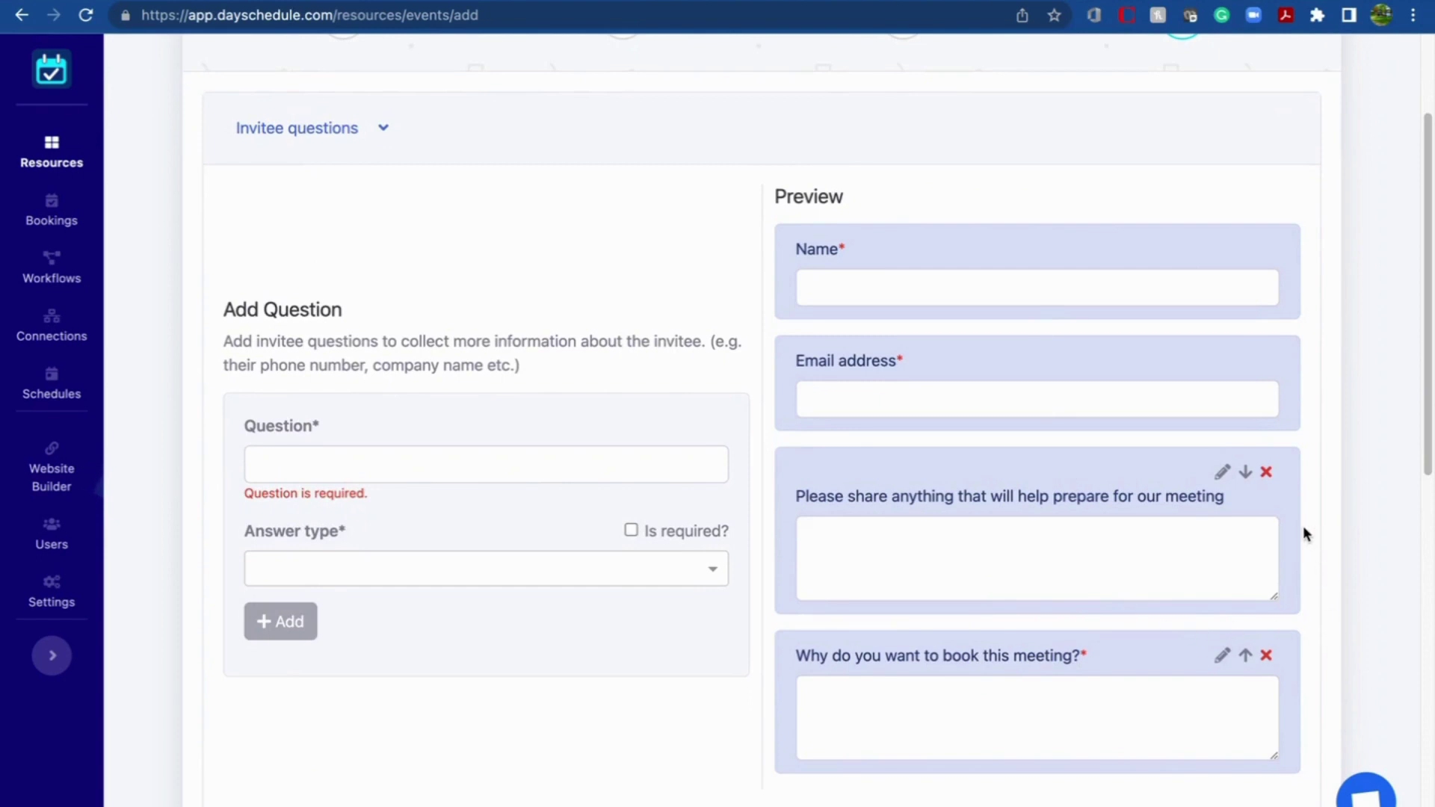
# Delete the default 'Please share anything…' question and expand the Privacy settings.
pyautogui.click(1265, 474)
pyautogui.scroll(-3, 530, 762)
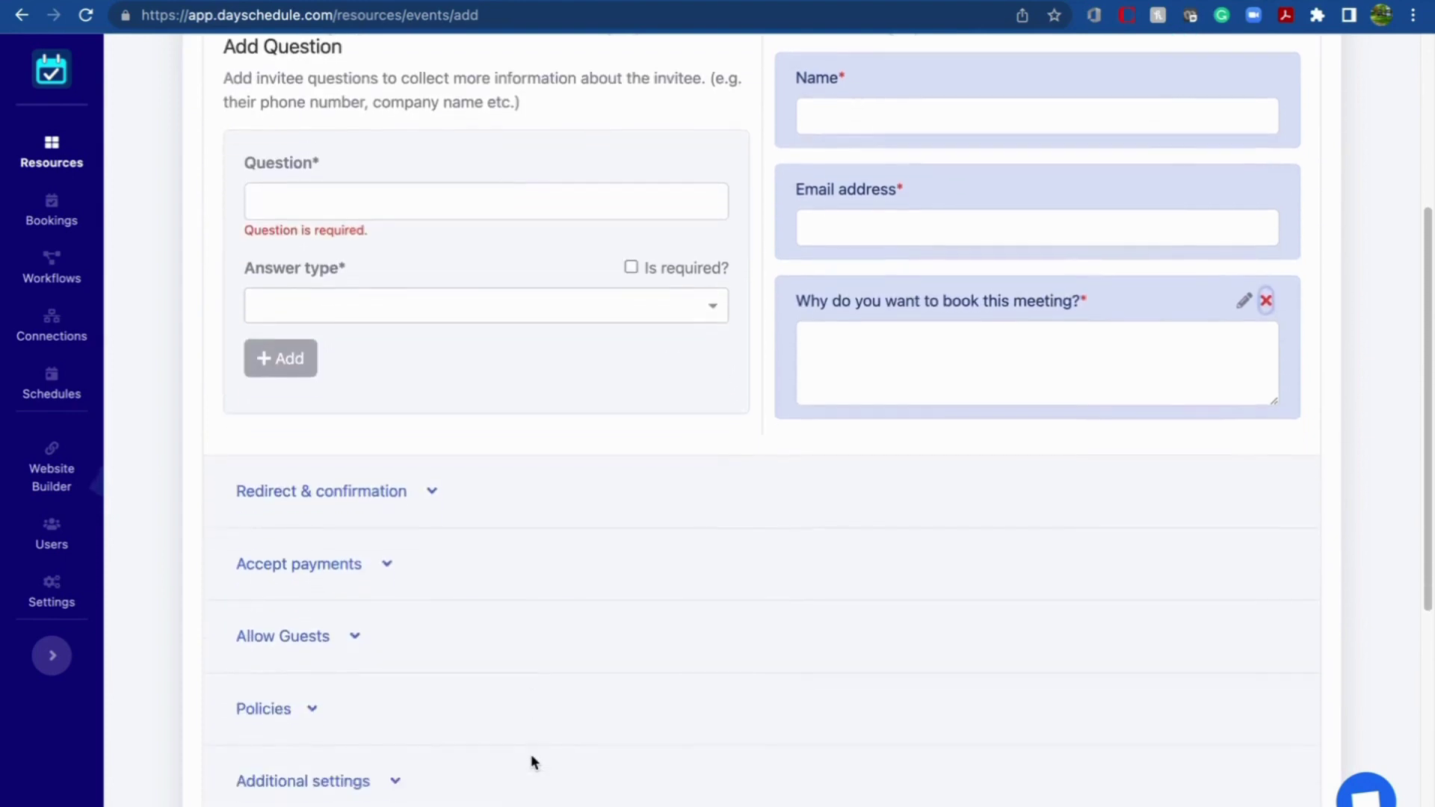
pyautogui.scroll(-2, 530, 762)
pyautogui.scroll(-2, 492, 781)
pyautogui.scroll(-1, 492, 782)
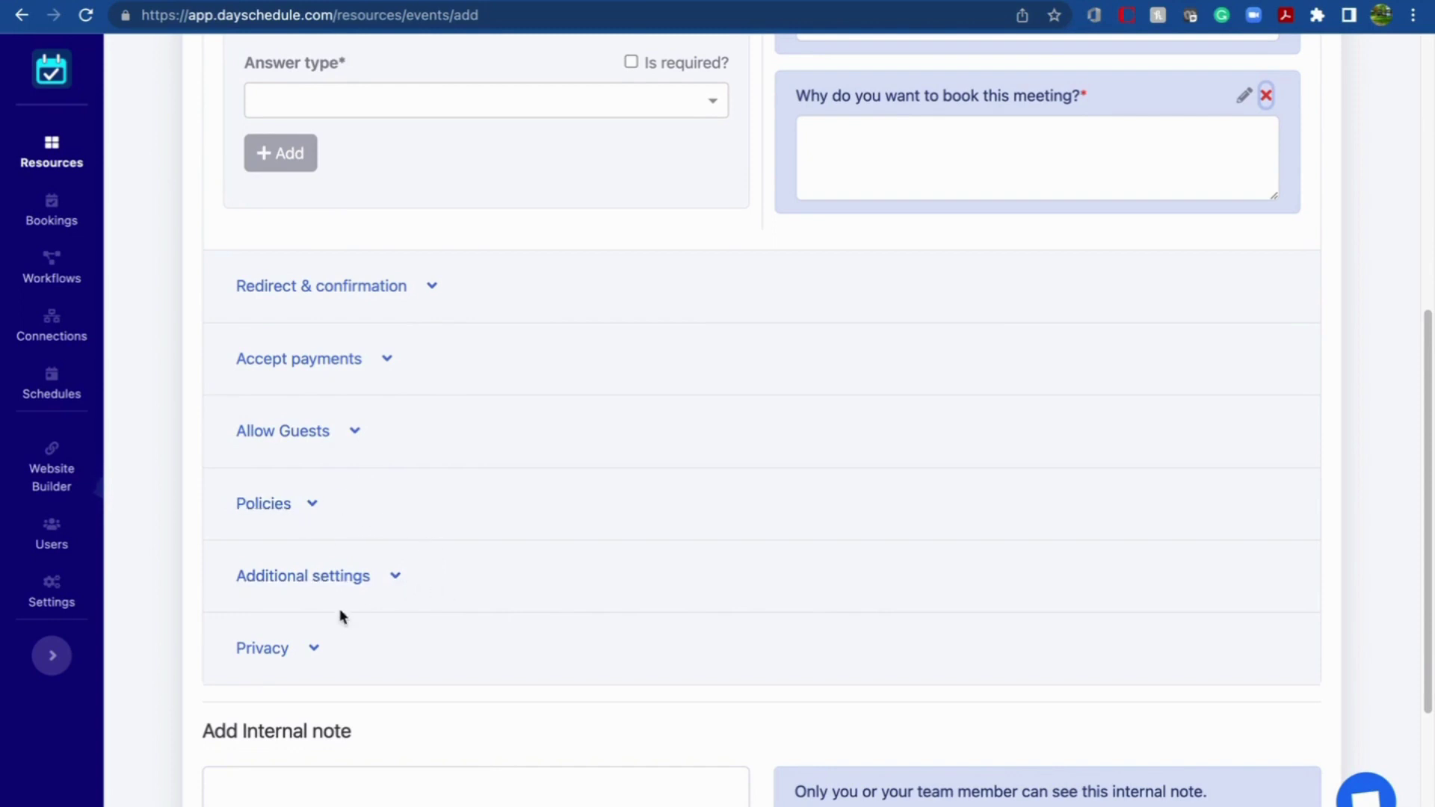
pyautogui.click(316, 650)
pyautogui.scroll(-3, 496, 625)
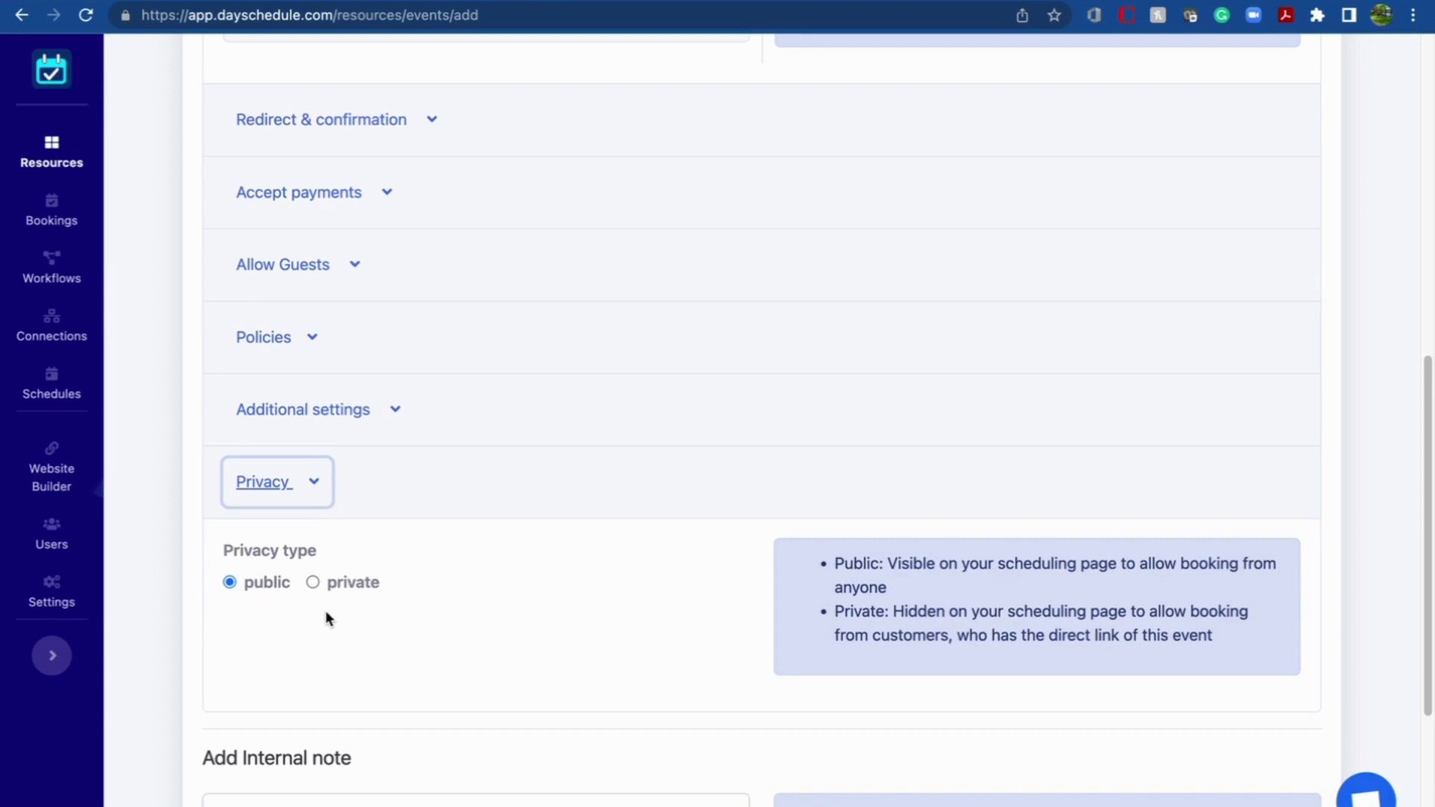
# Mark the Meeting with Manger event private and finish creating it.
pyautogui.click(313, 581)
pyautogui.scroll(-2, 561, 656)
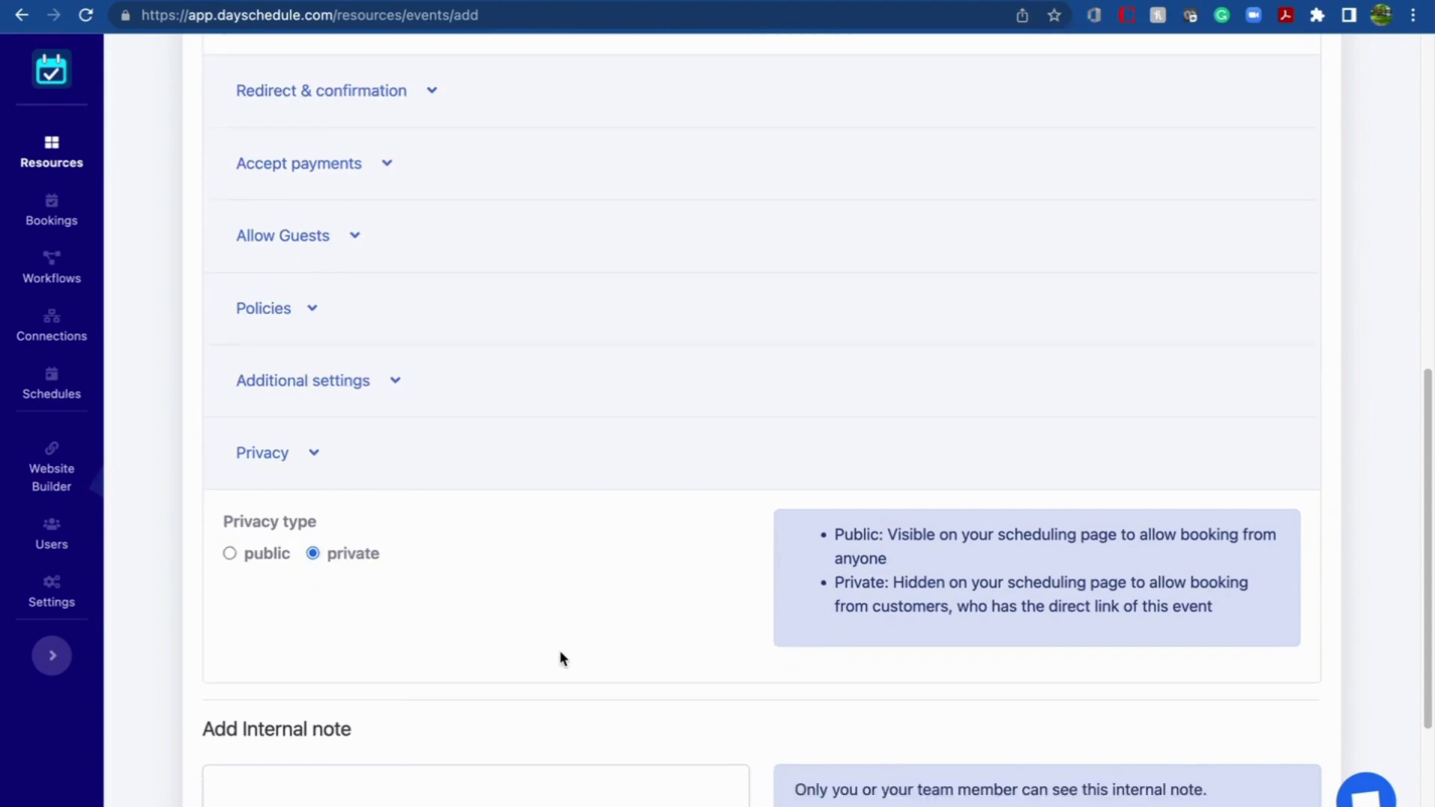
pyautogui.scroll(-1, 682, 754)
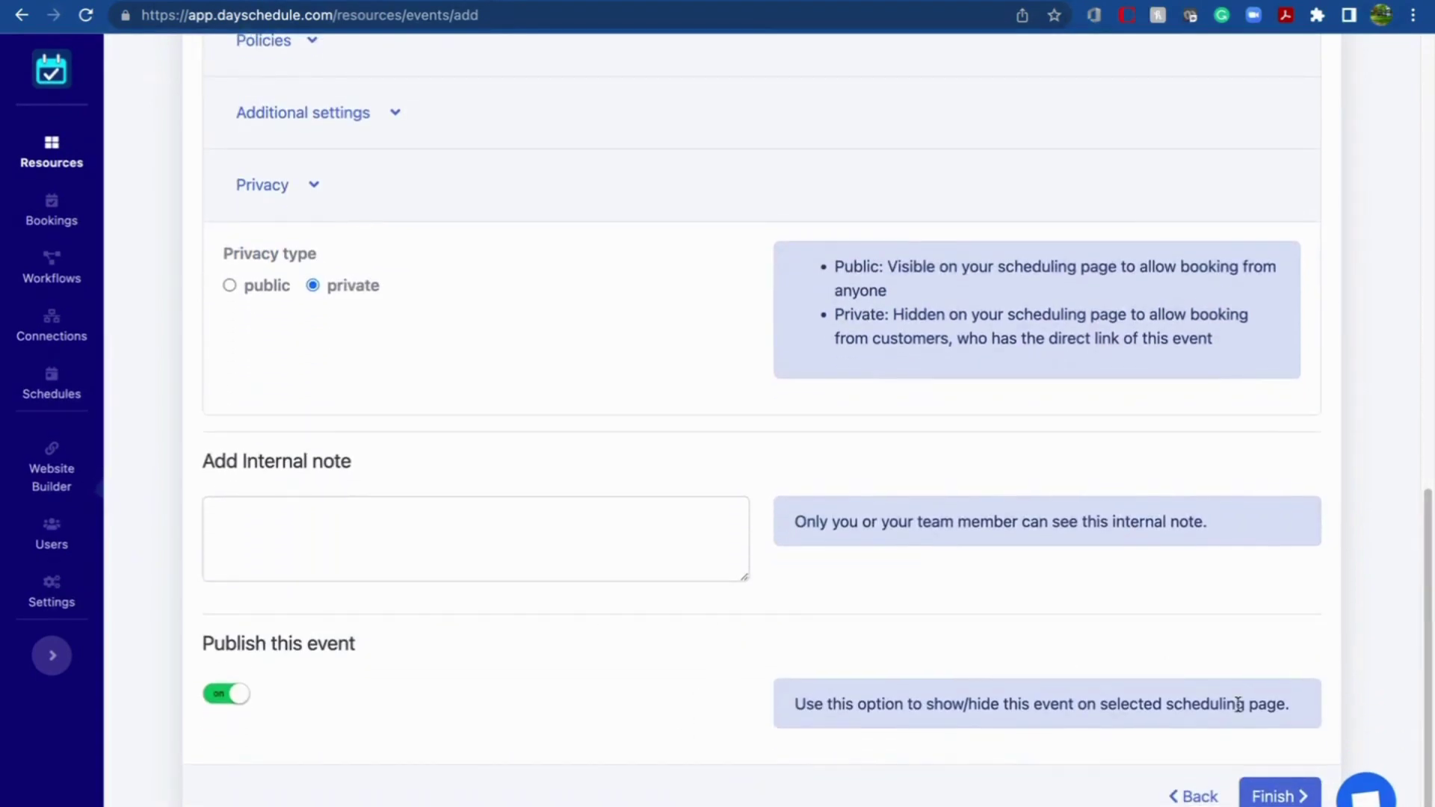
pyautogui.click(1274, 796)
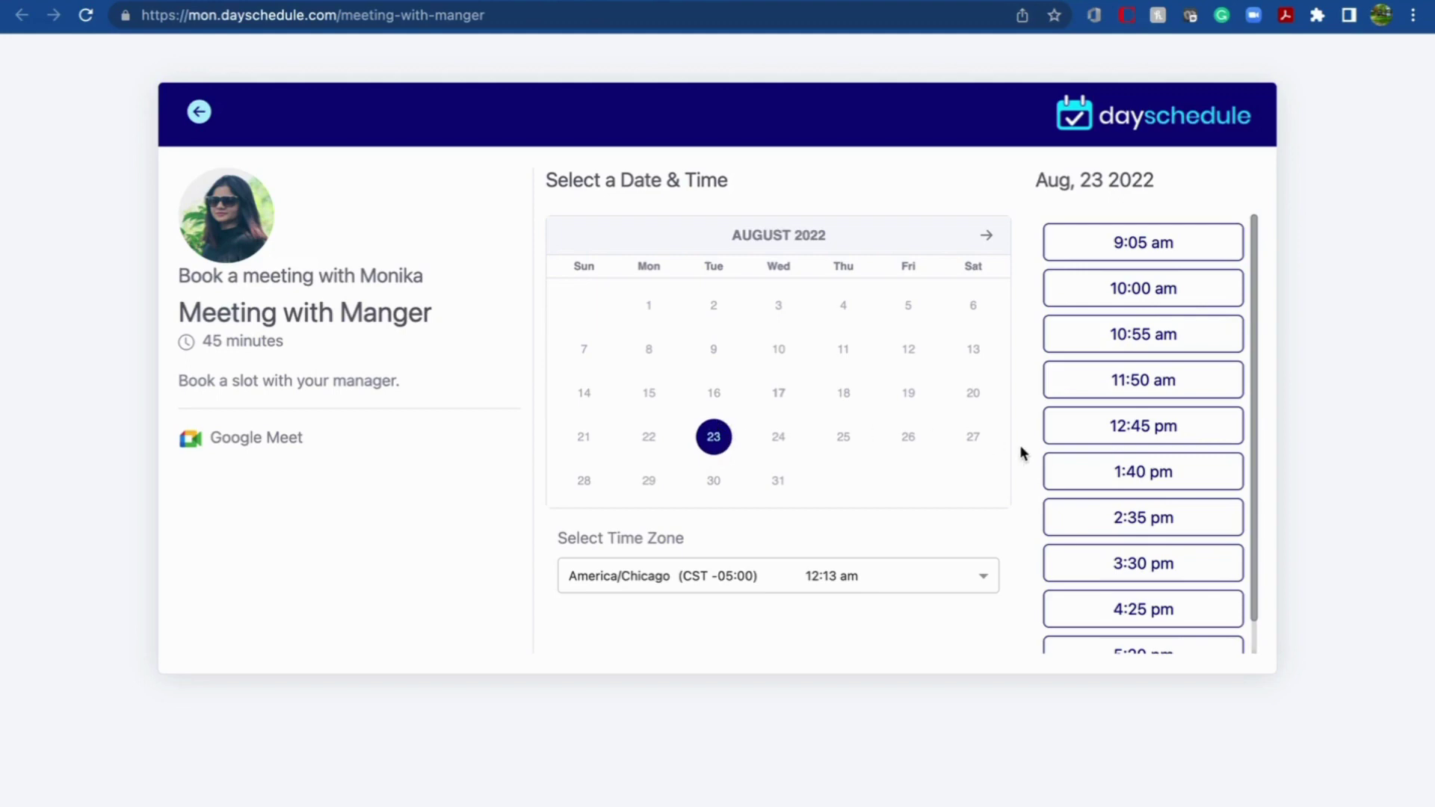
pyautogui.scroll(-1, 1153, 500)
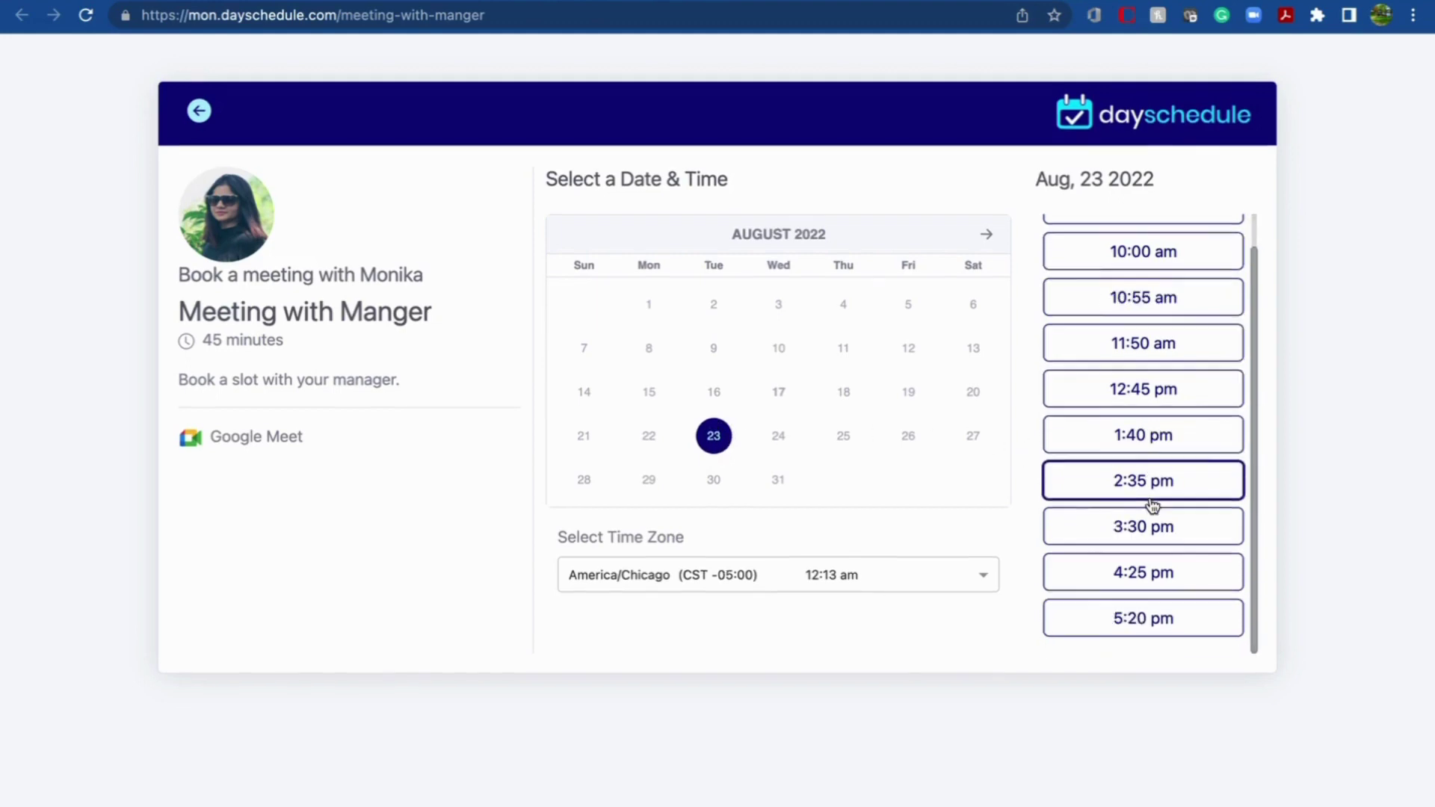
pyautogui.scroll(1, 1152, 505)
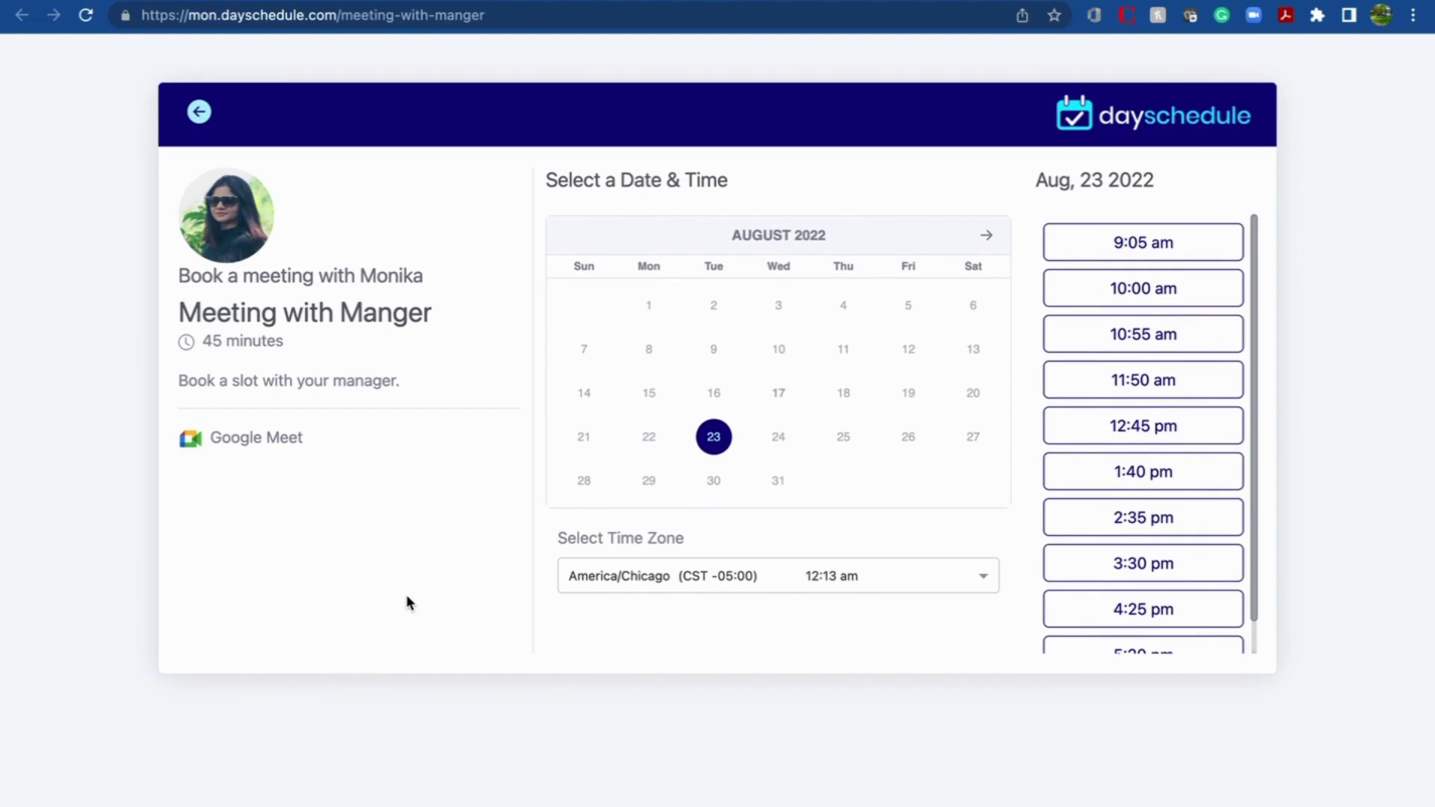